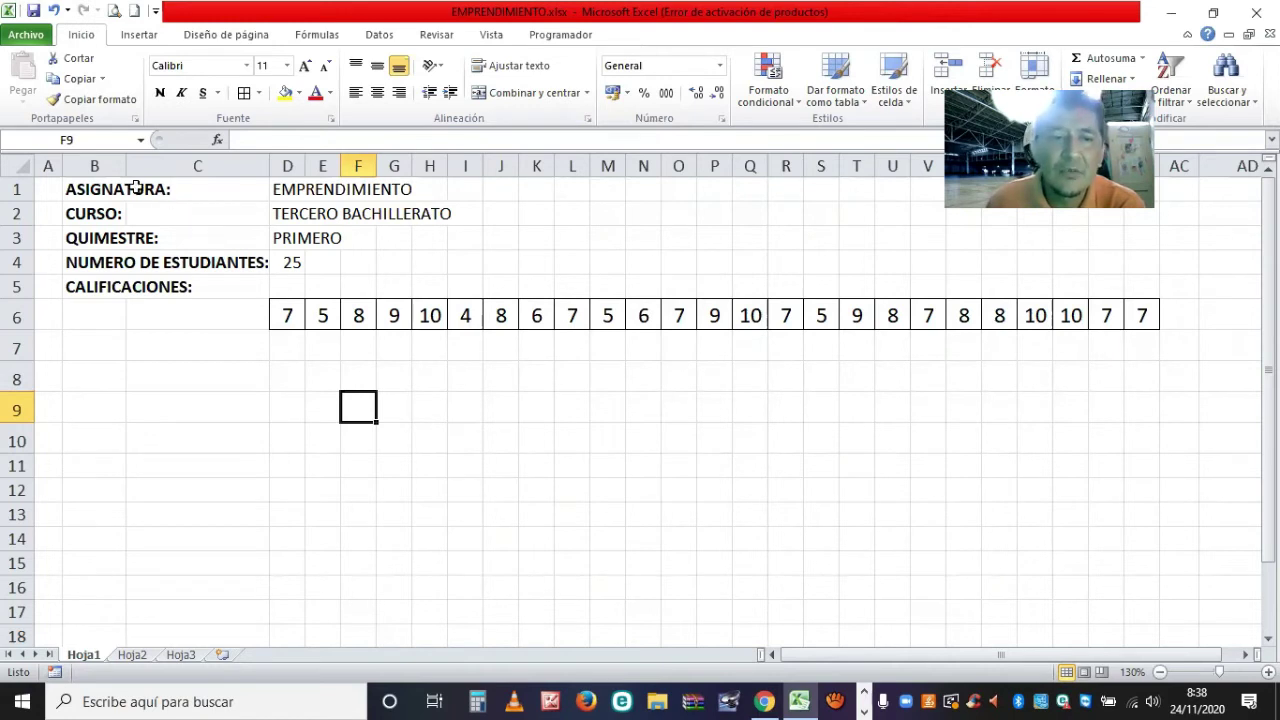
Step: Go over the header labels in B1:B5 and the row of grades starting in D6
double_click(101, 189)
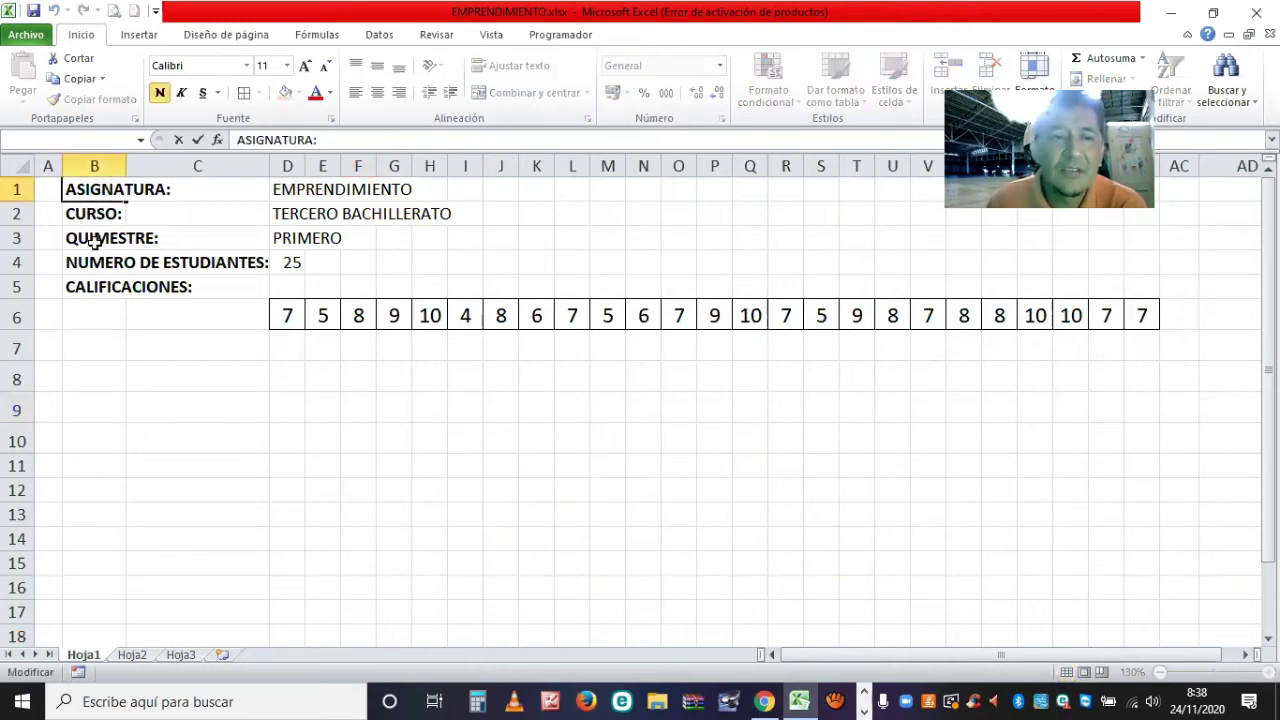
key("Return")
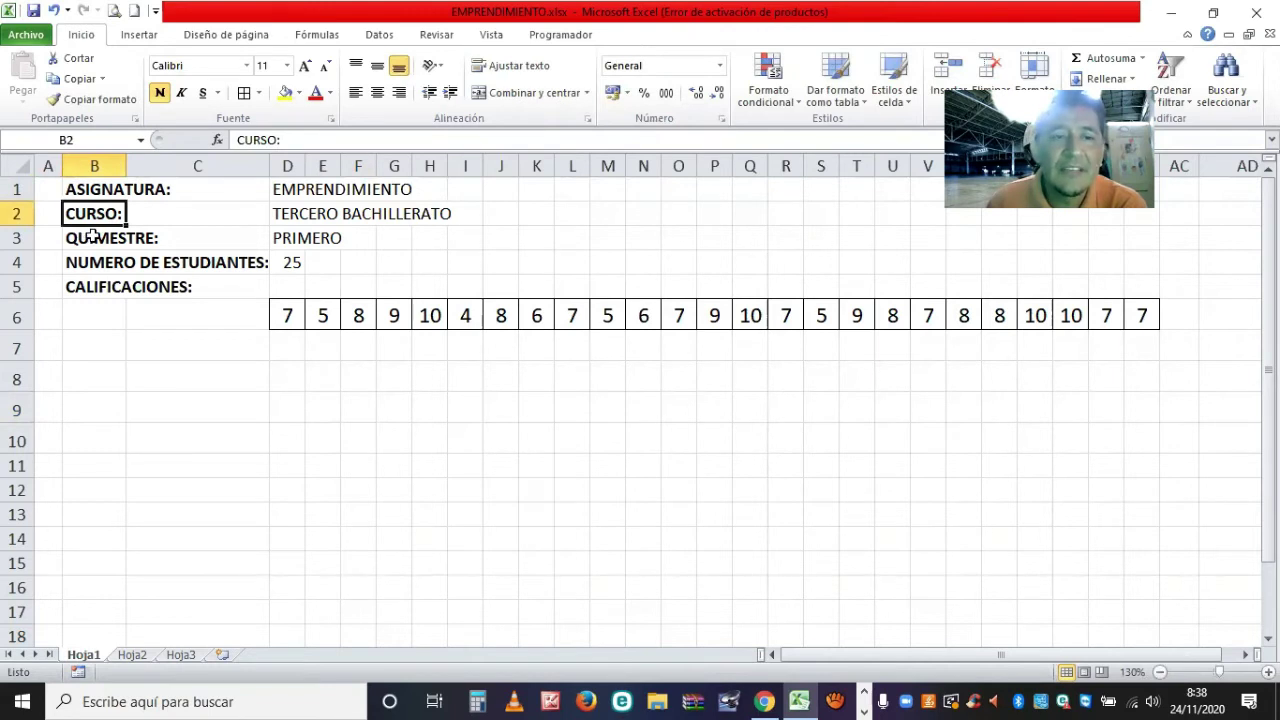
left_click(93, 236)
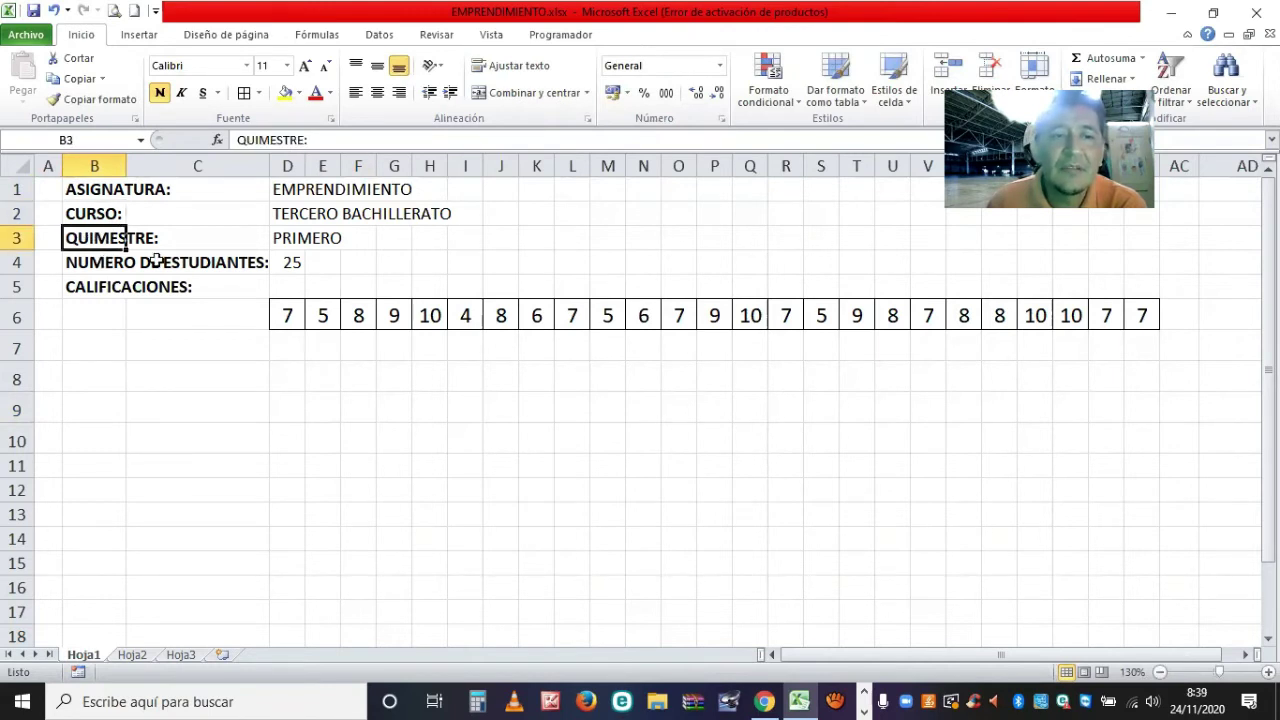
key("Return")
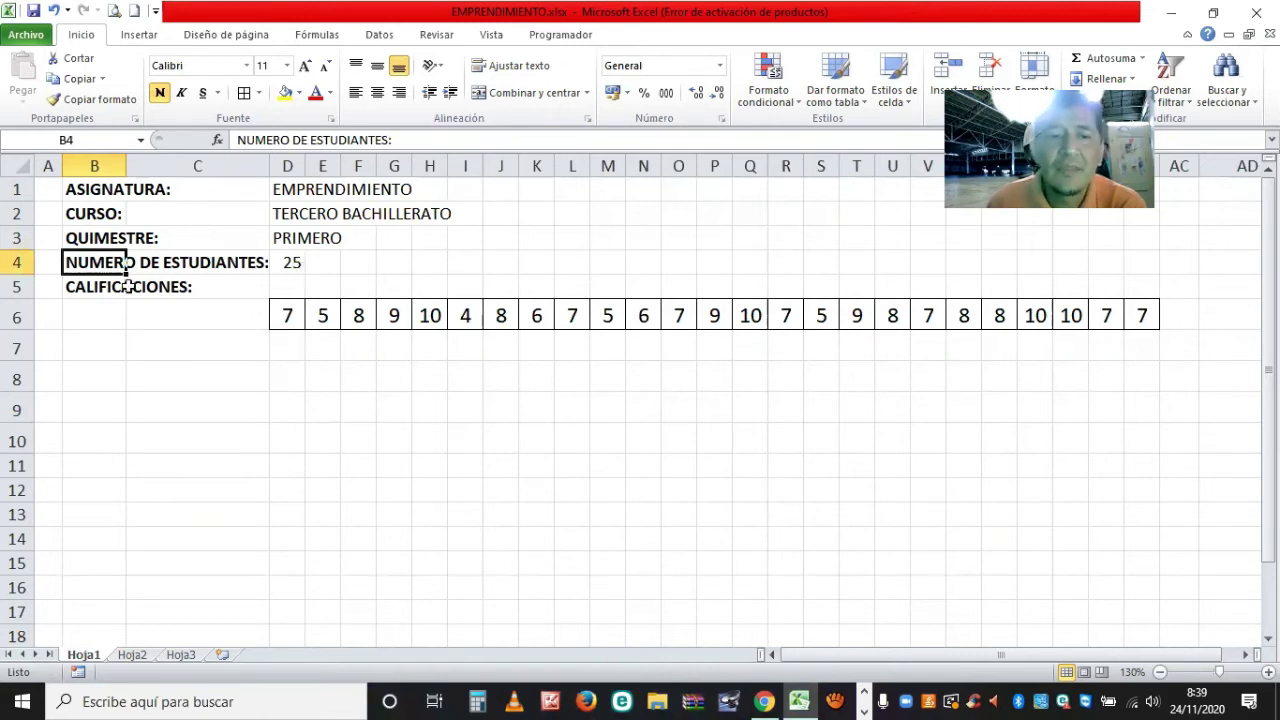
key("Tab")
key("Tab")
key("Return")
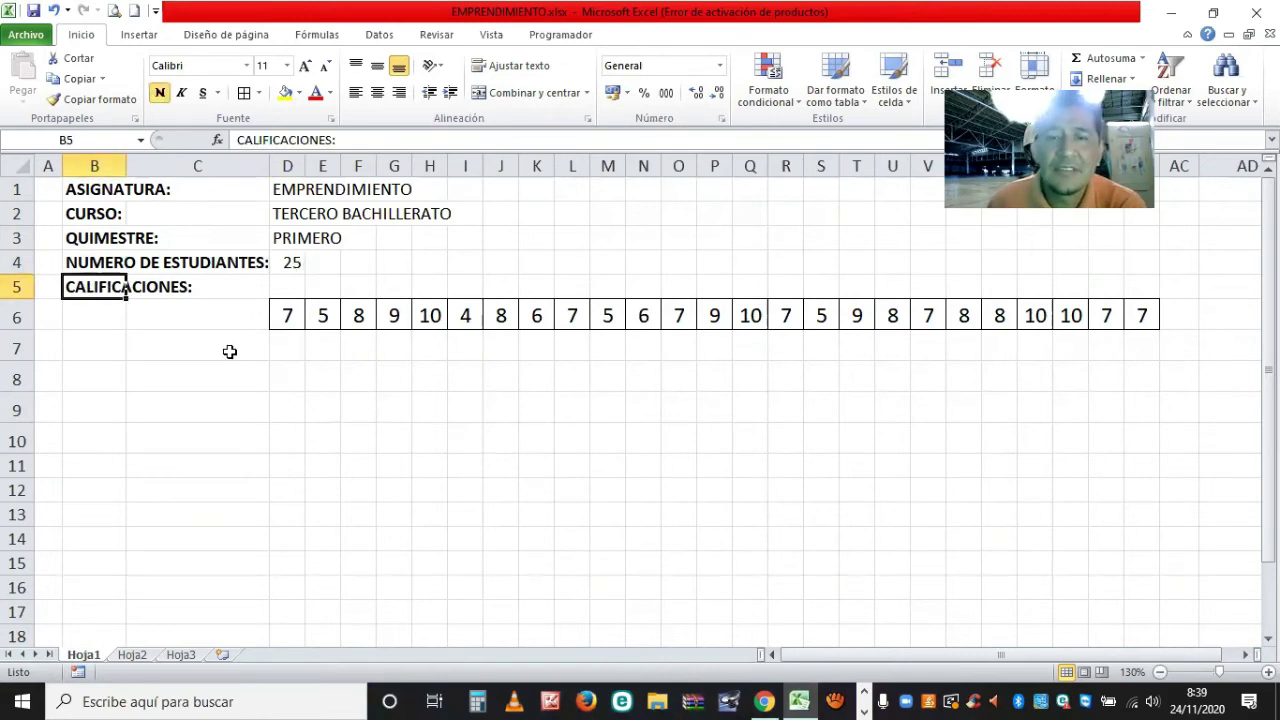
left_click(290, 317)
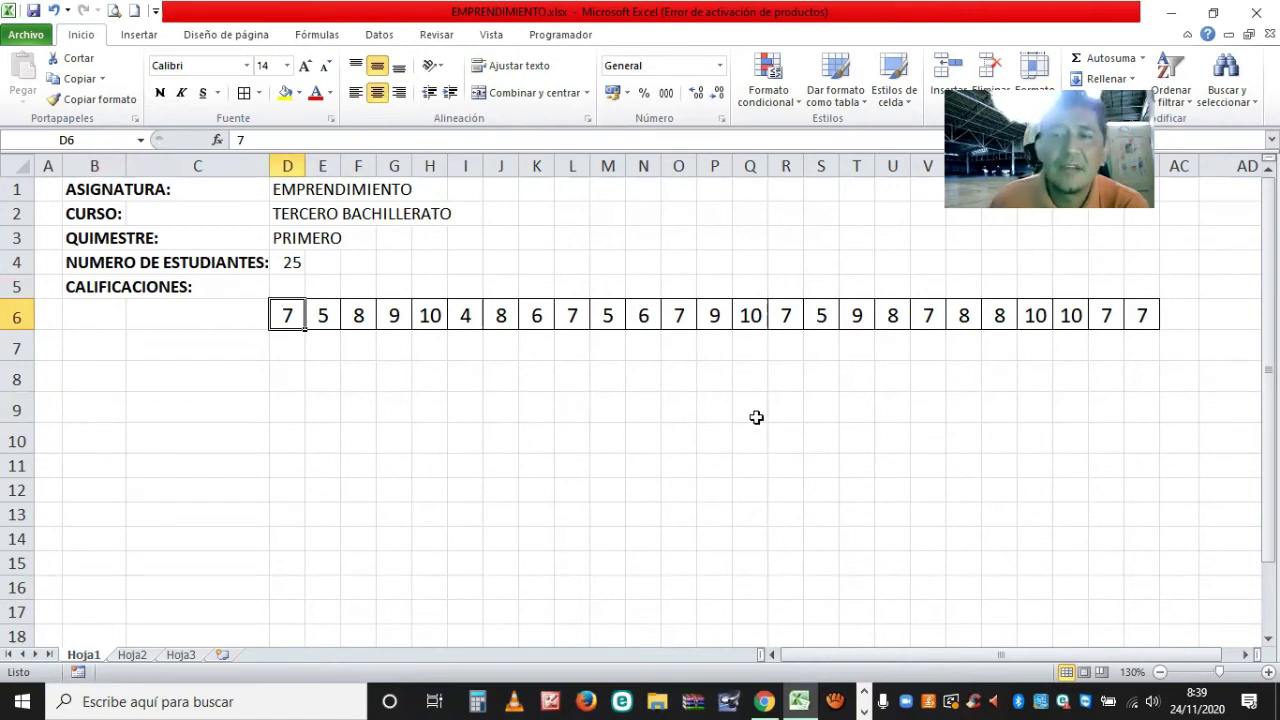
left_click(471, 392)
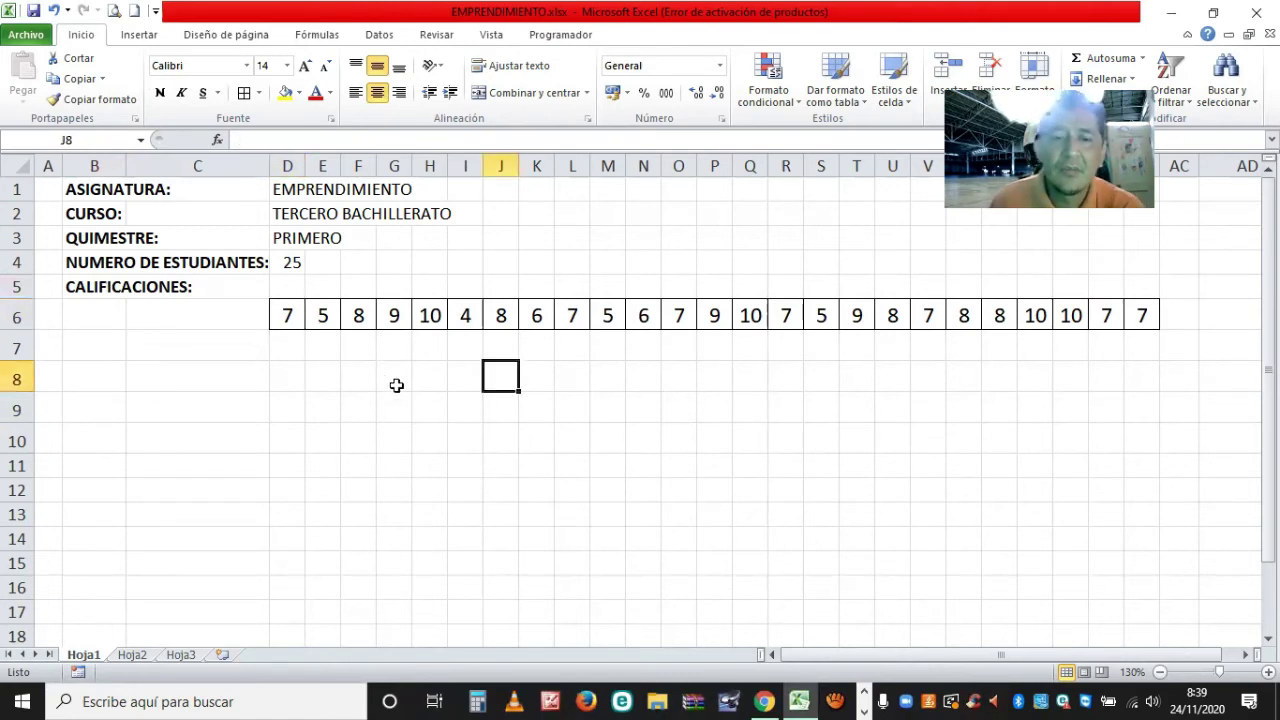
Step: Enter the label MEDIA ARITMETICA in cell G8, below the row of grades
left_click(395, 385)
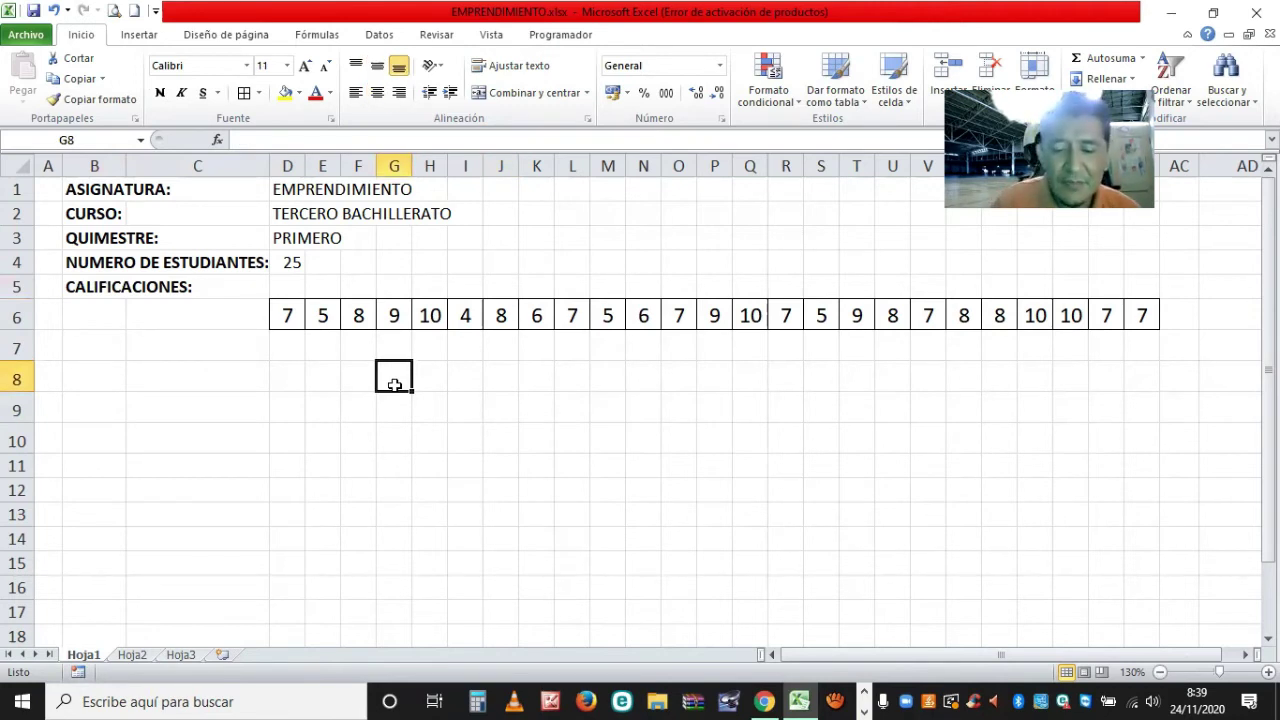
type("medi")
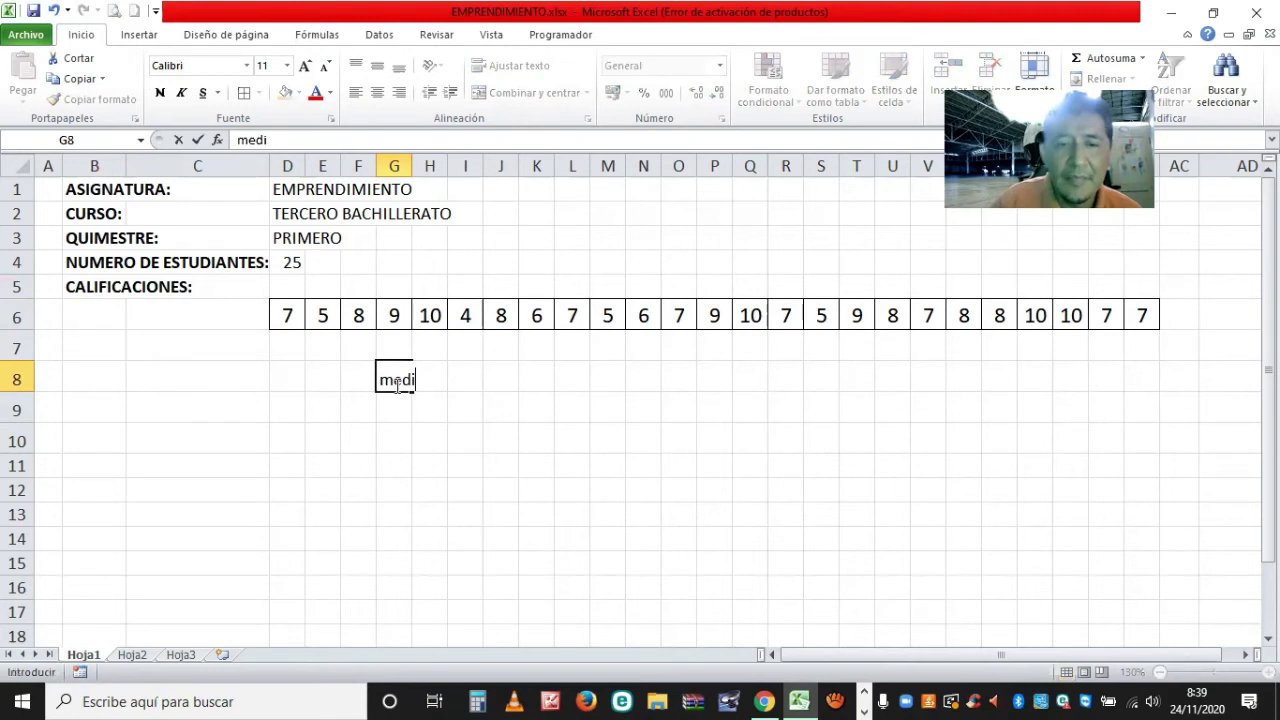
key("BackSpace")
key("BackSpace")
key("BackSpace")
key("BackSpace")
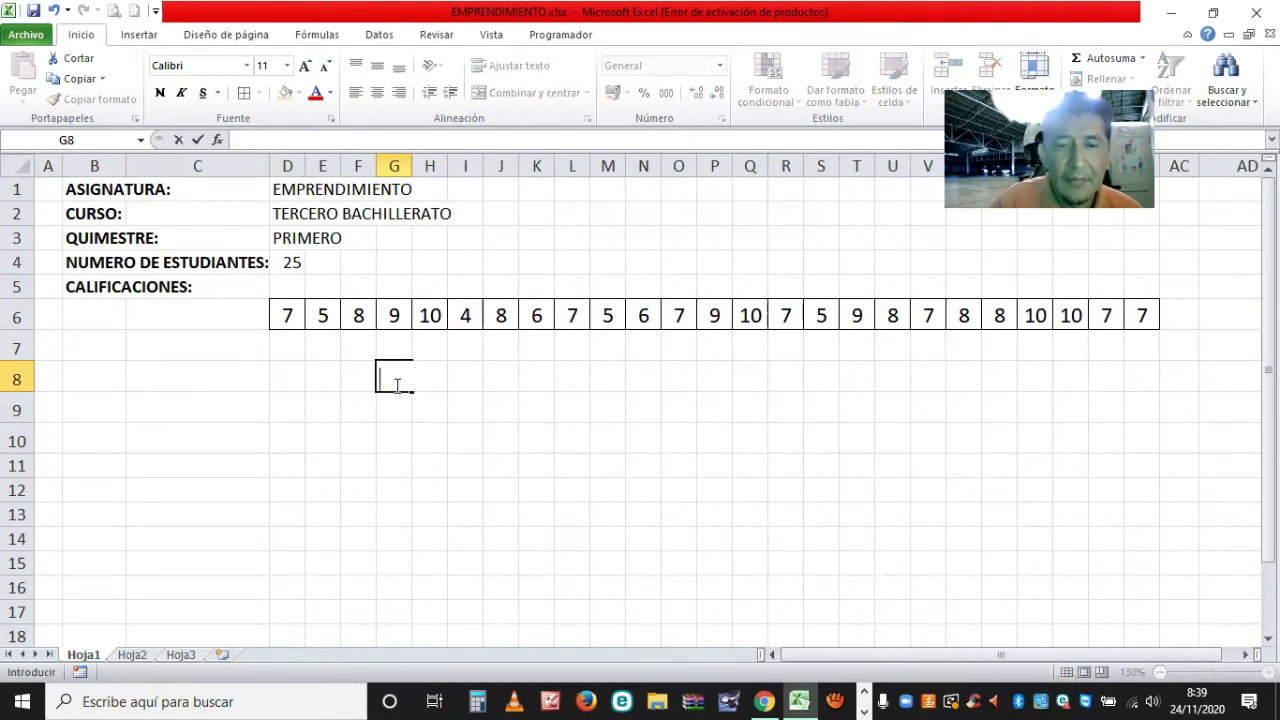
type("MEDIA A")
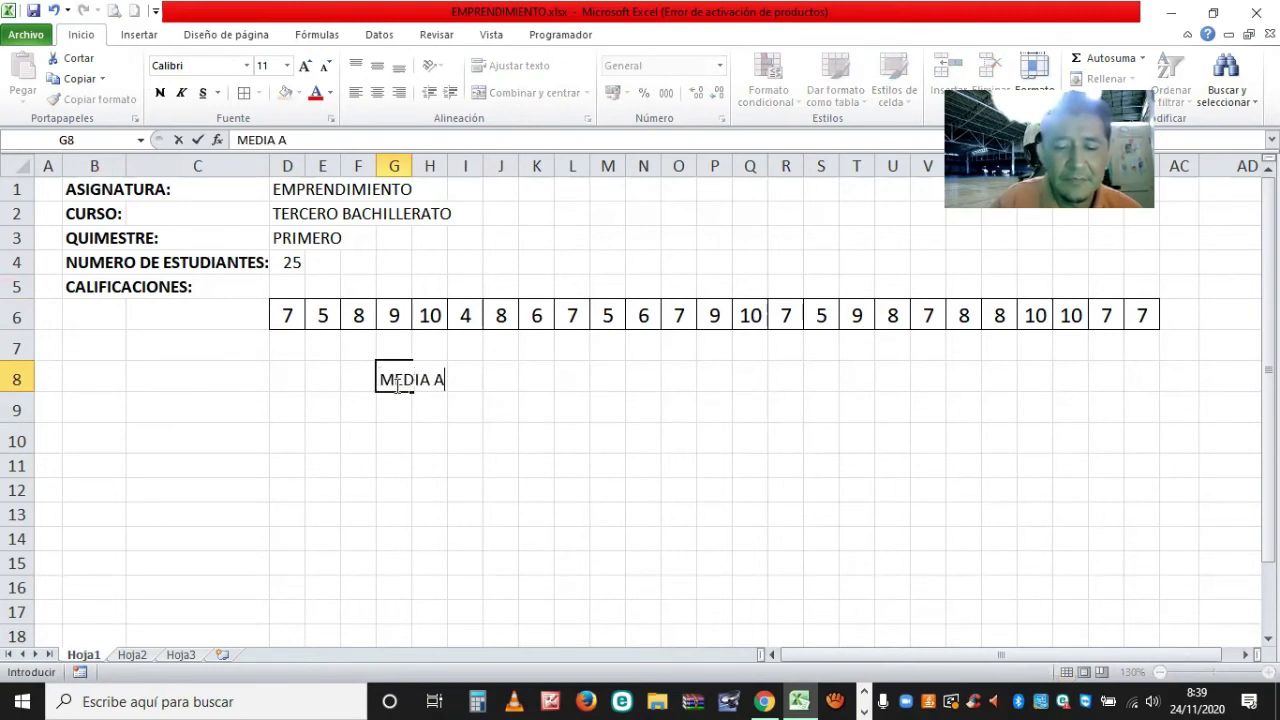
type("RITMETIC")
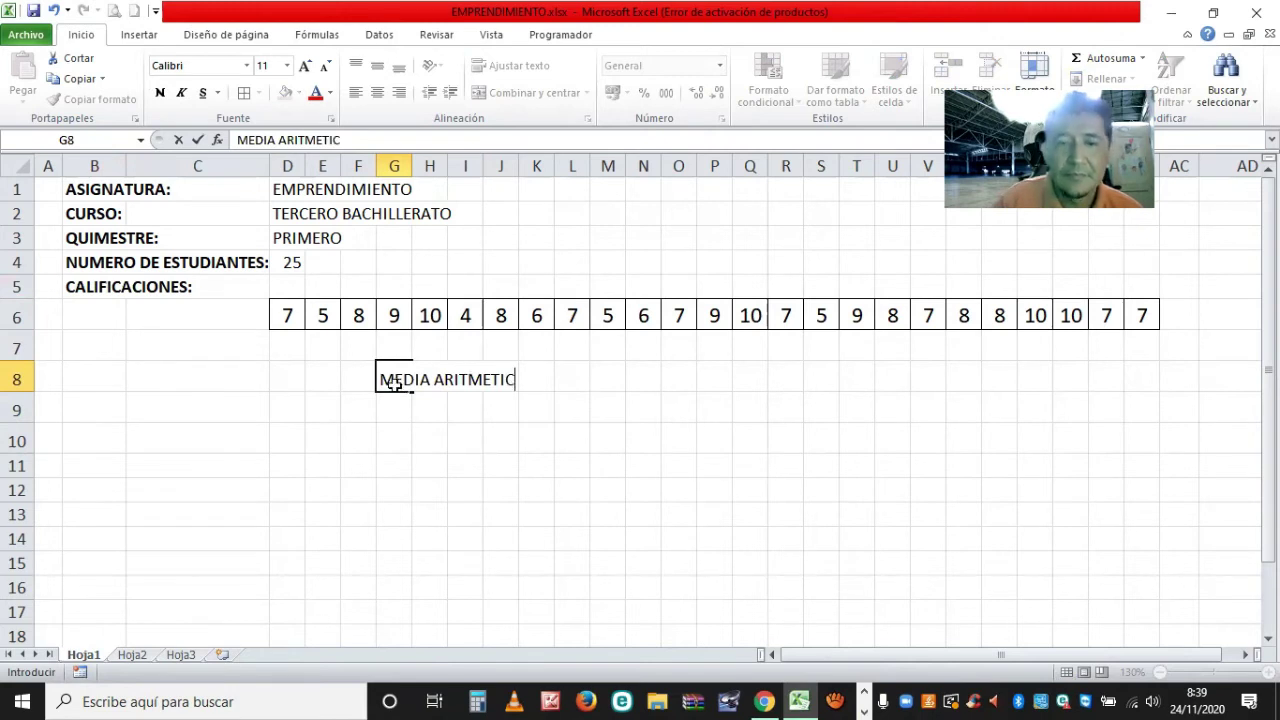
type("A")
key("Return")
Step: Add the labels MEDIANA in G9 and MODA in G10
type("M")
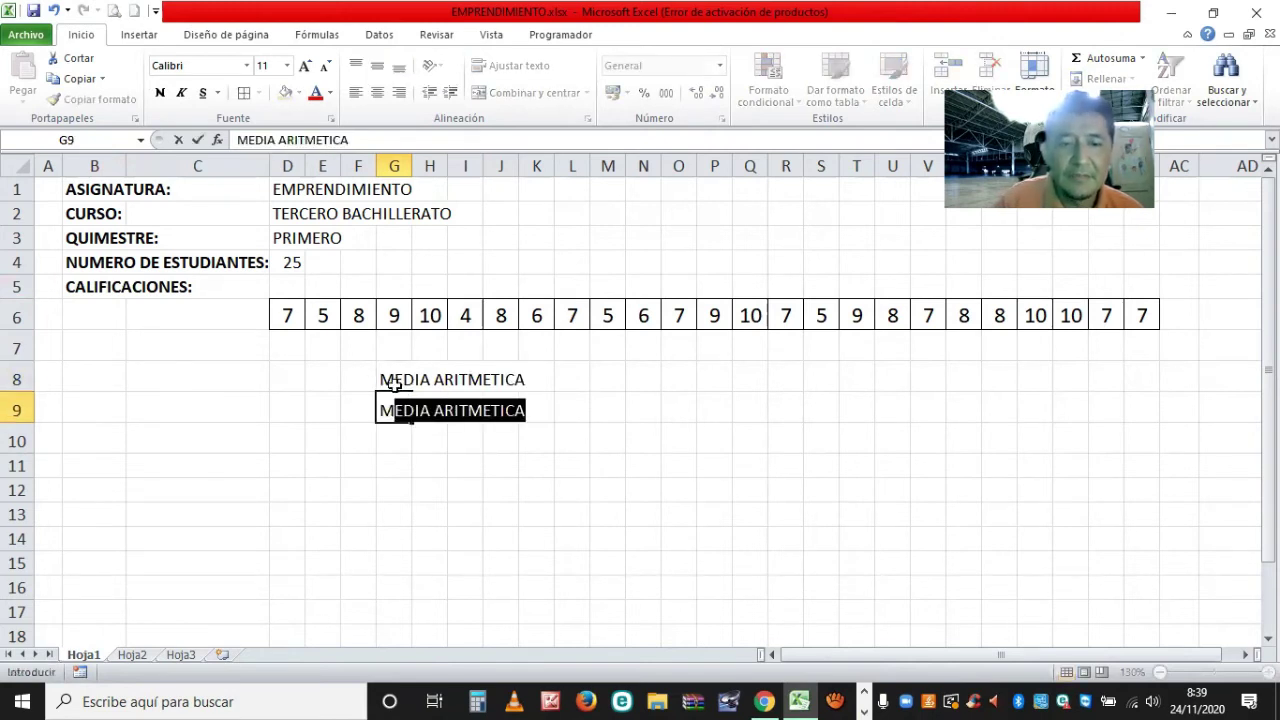
type("EDIANA")
key("Return")
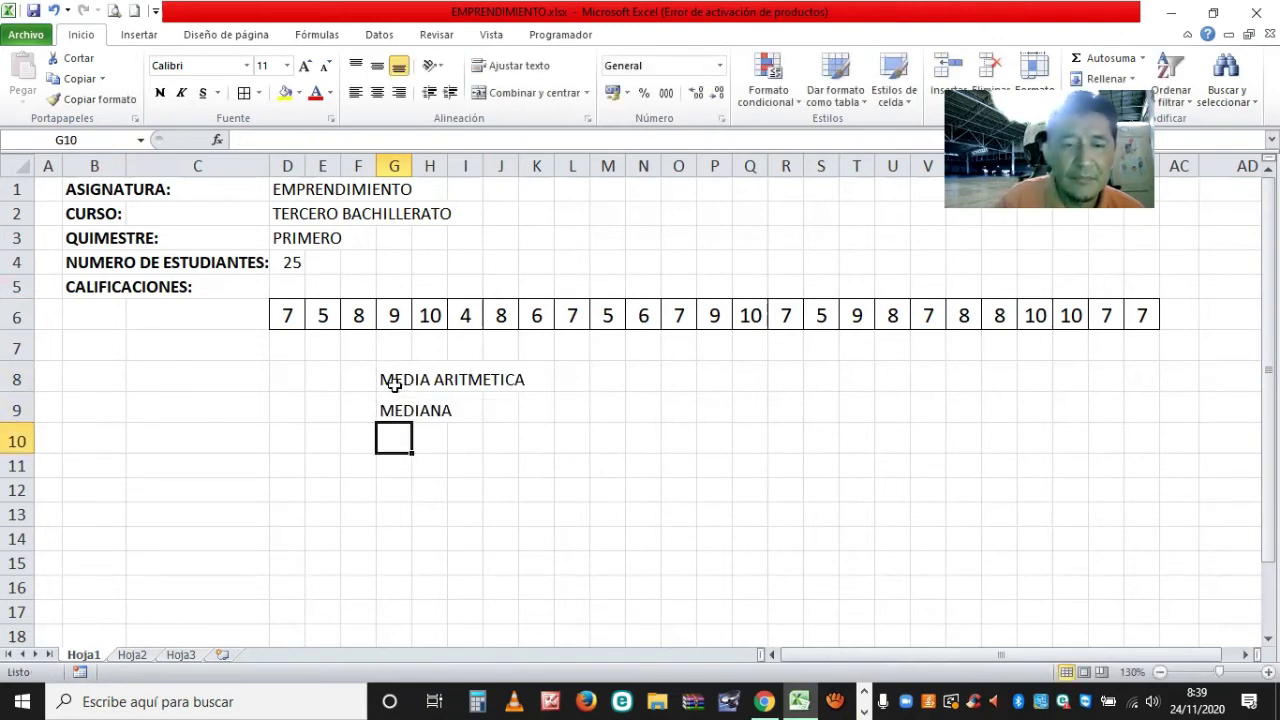
type("MODA")
key("Return")
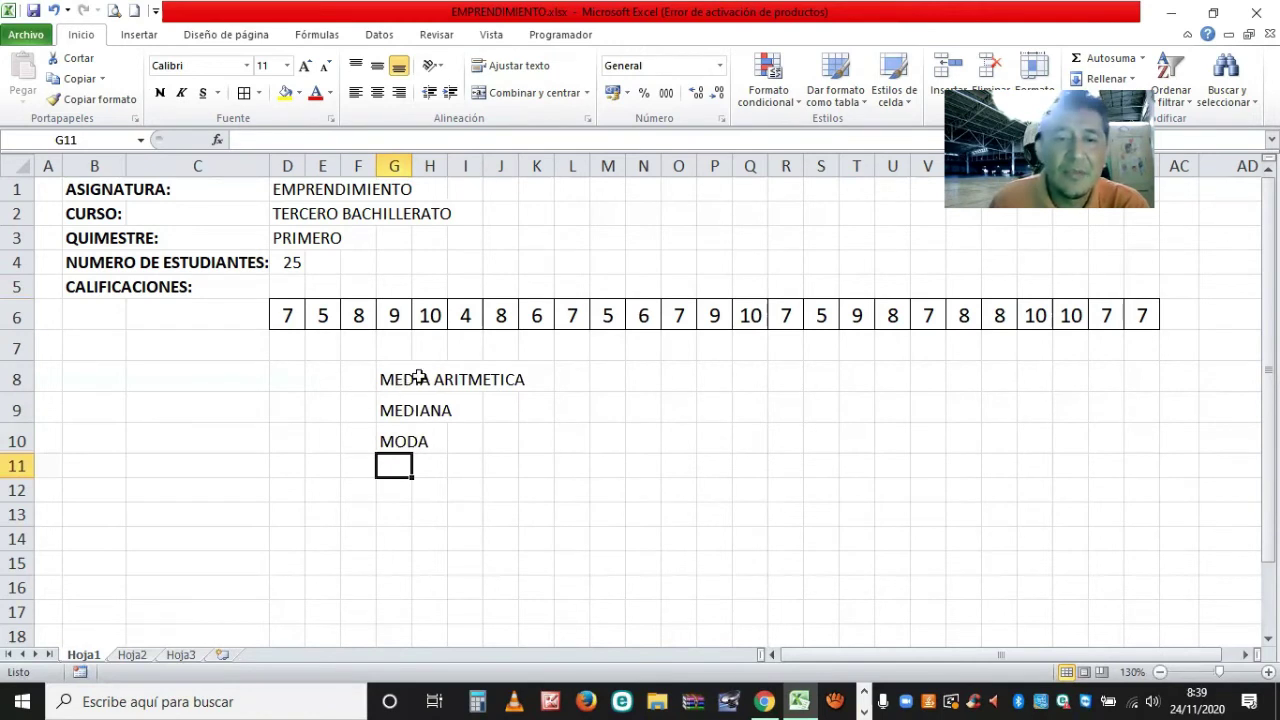
Step: Calculate the arithmetic mean of the grades in L8 with the formula =PROMEDIO(D6:AB6)
left_click(566, 390)
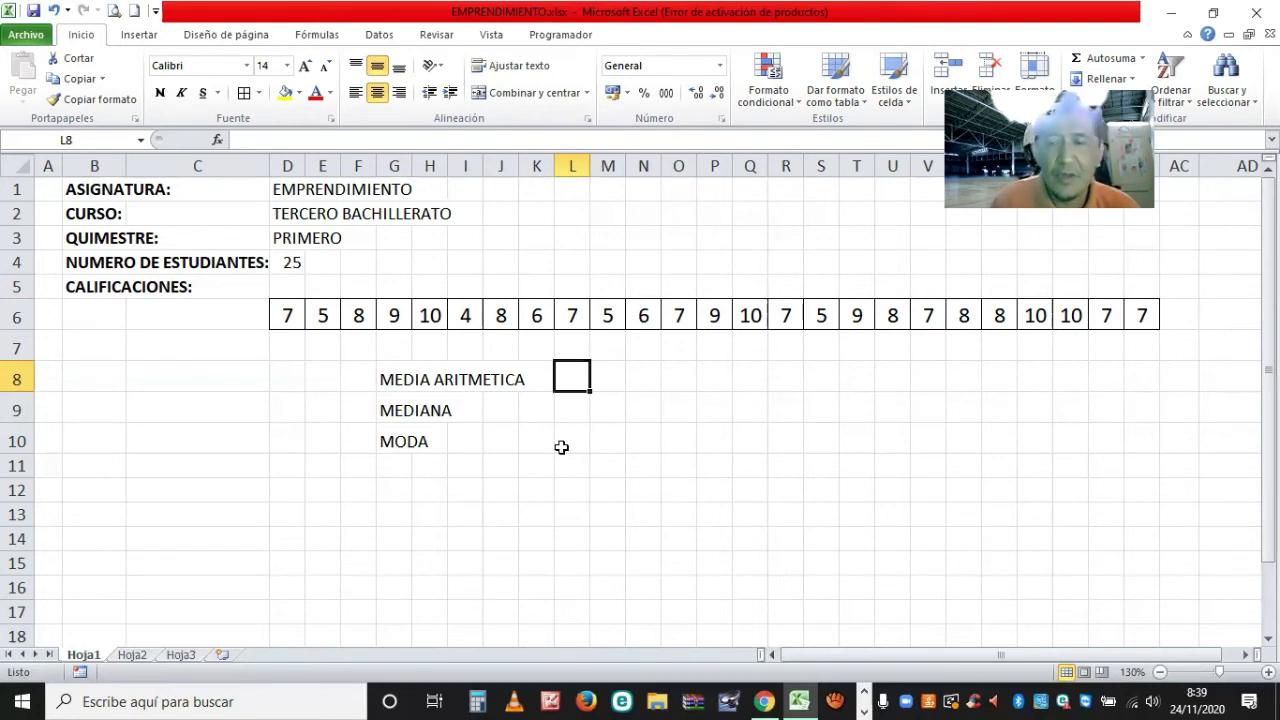
type("=")
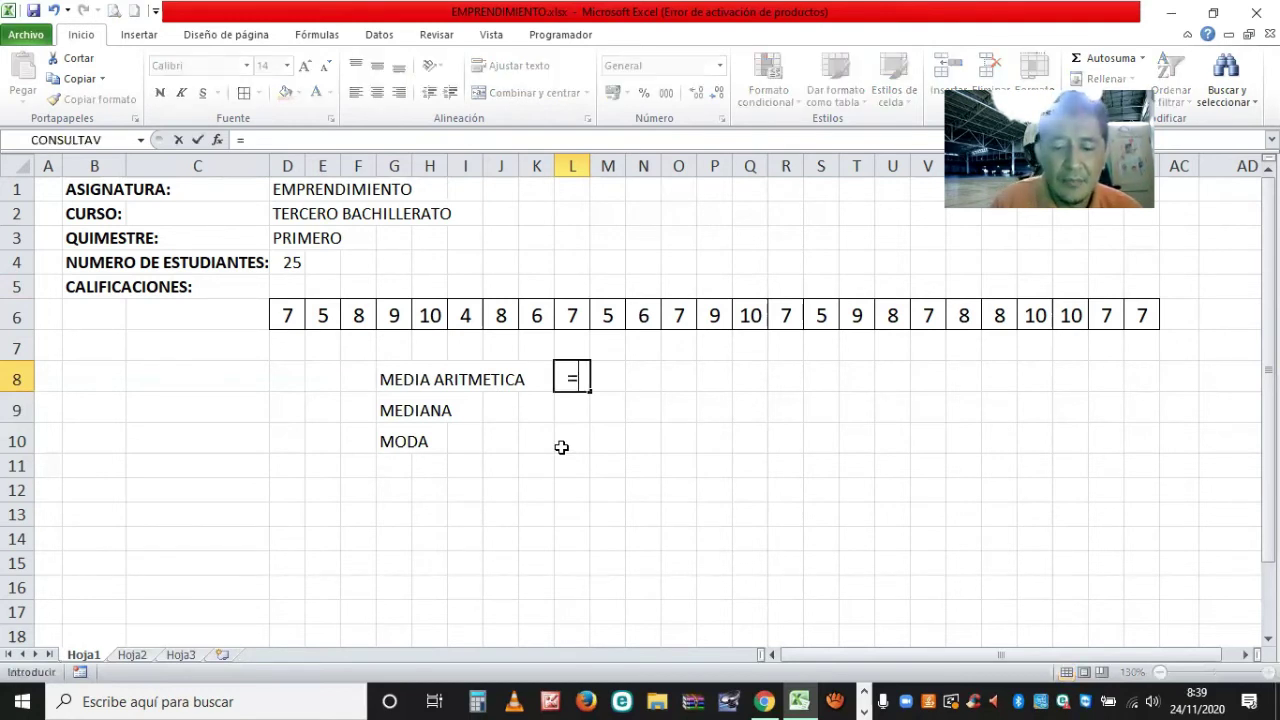
type("PROME")
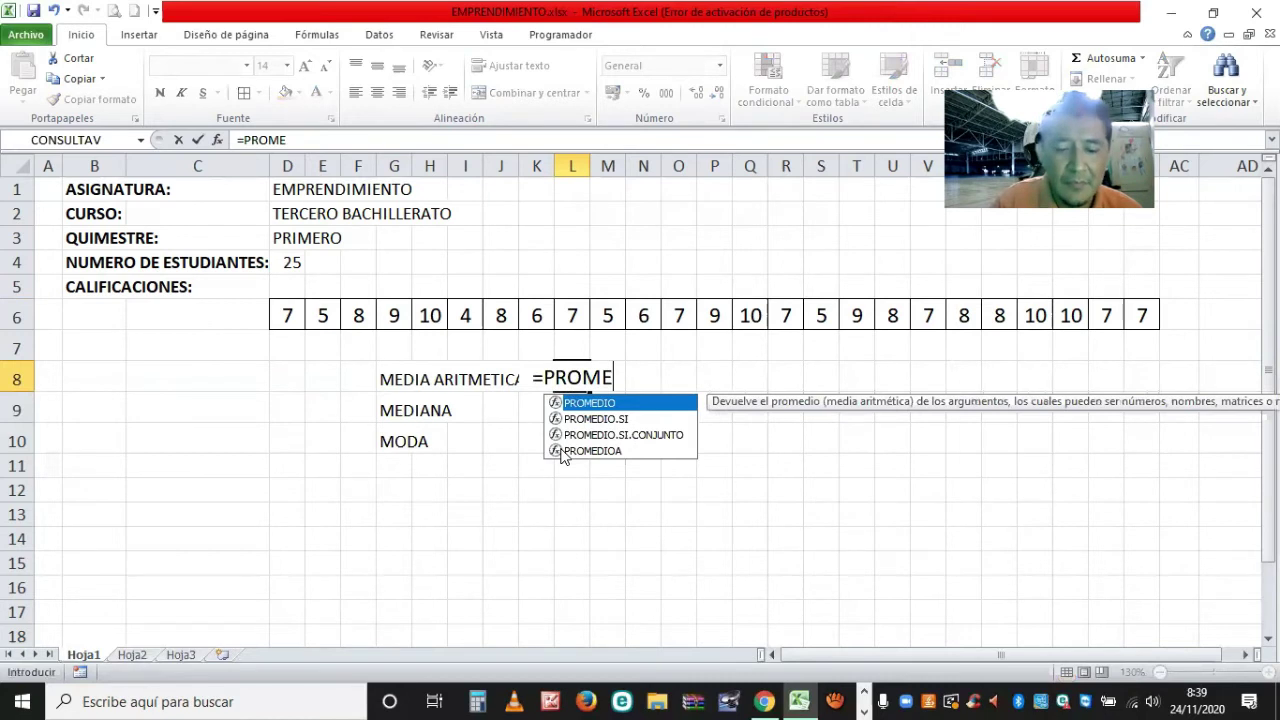
type("DIO(")
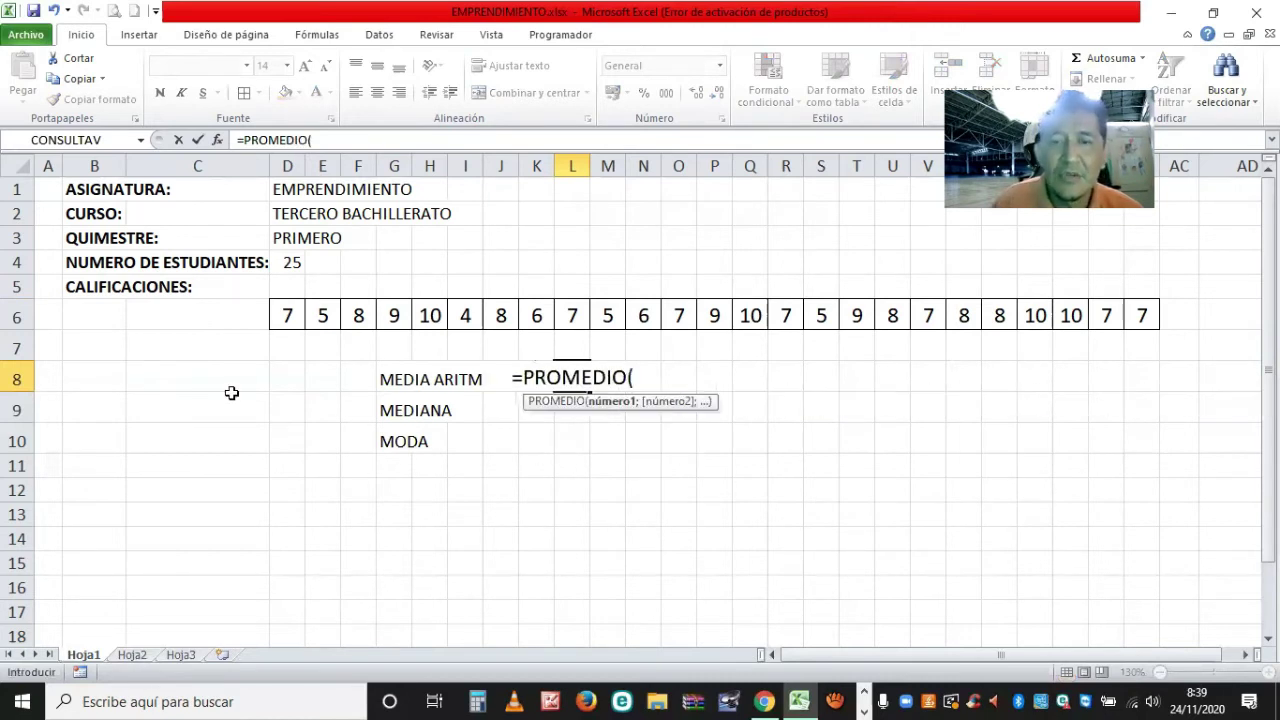
left_click_drag(287, 315, 1129, 314)
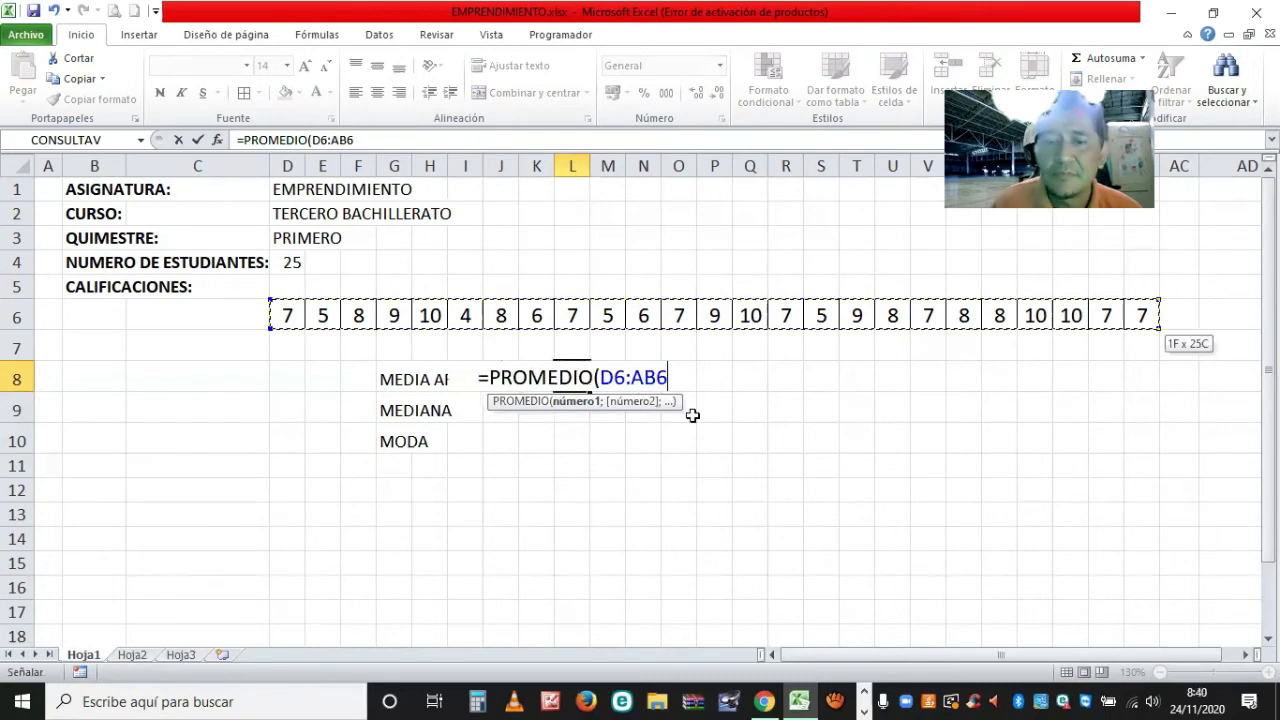
type(")")
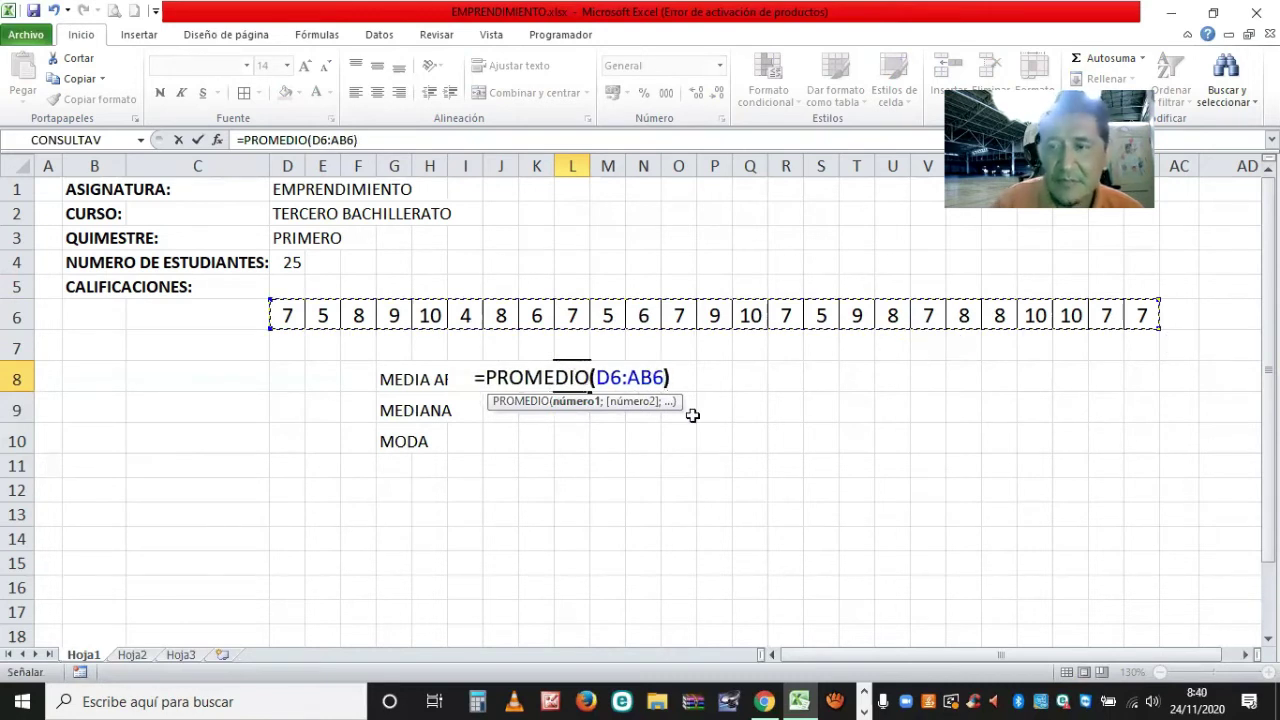
key("Return")
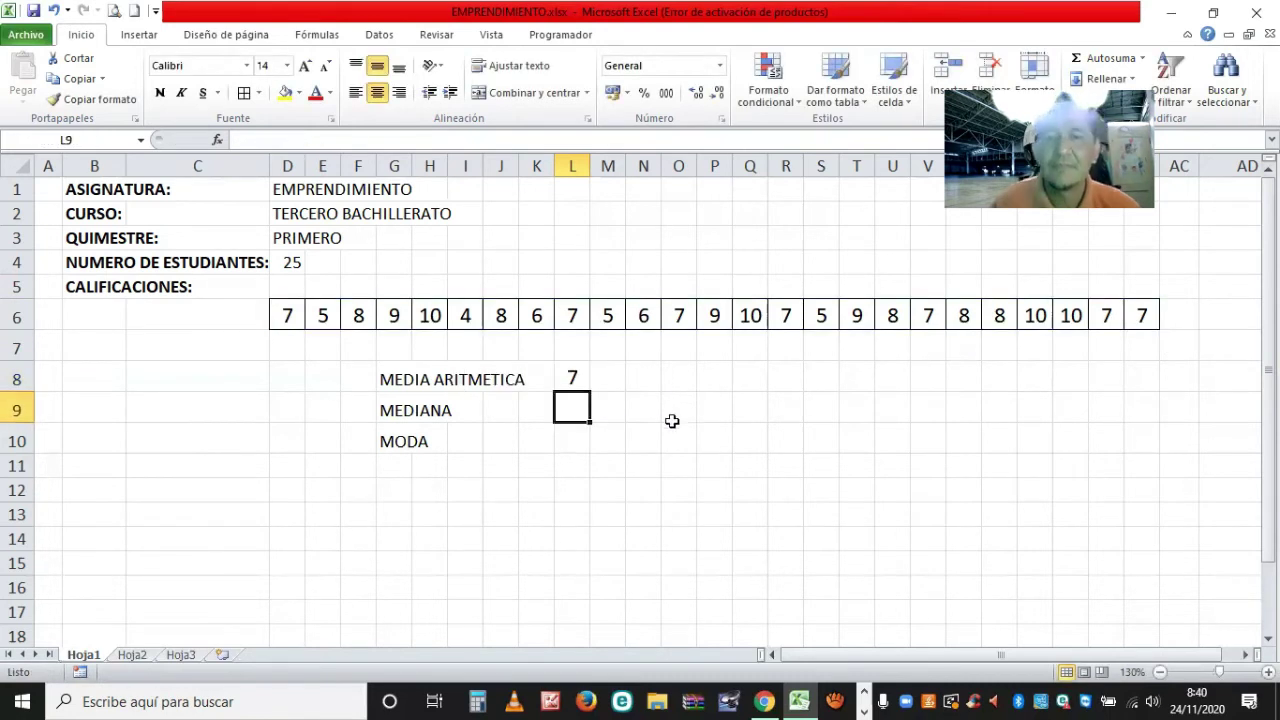
Step: Format the mean in L8 to show two decimals and widen column L to fit it
left_click(571, 377)
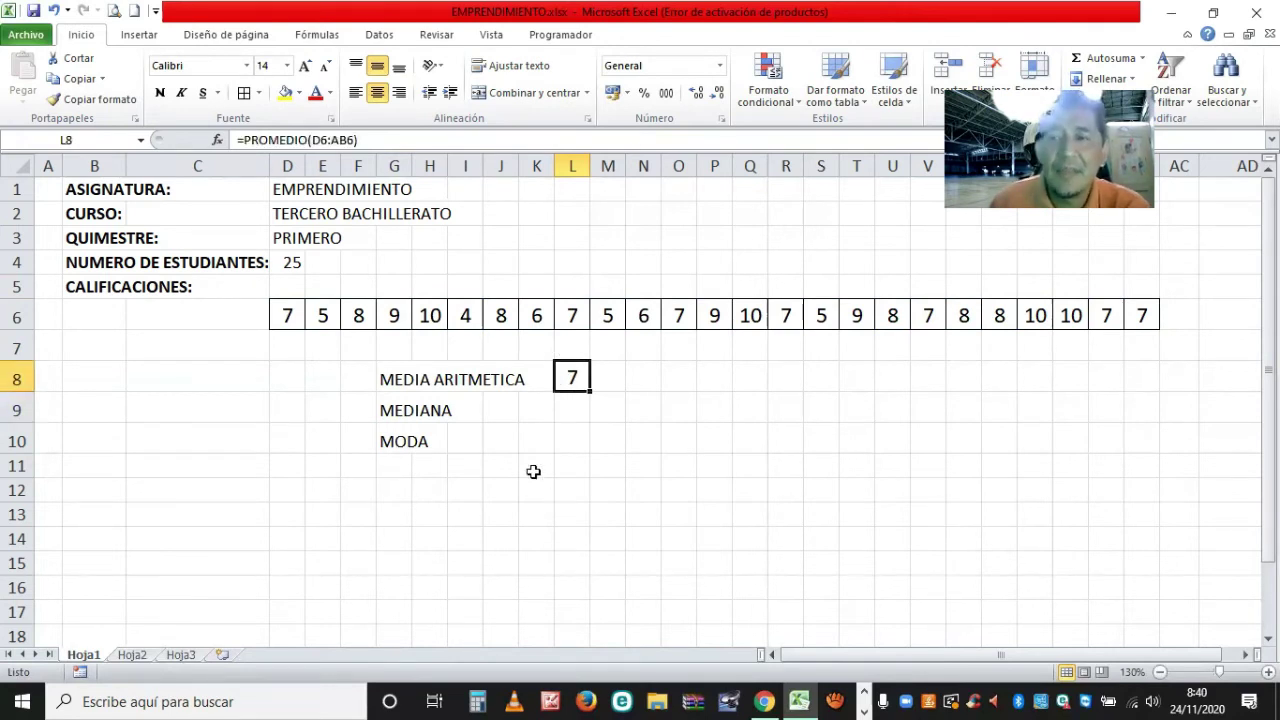
left_click(717, 95)
left_click(703, 95)
left_click(703, 95)
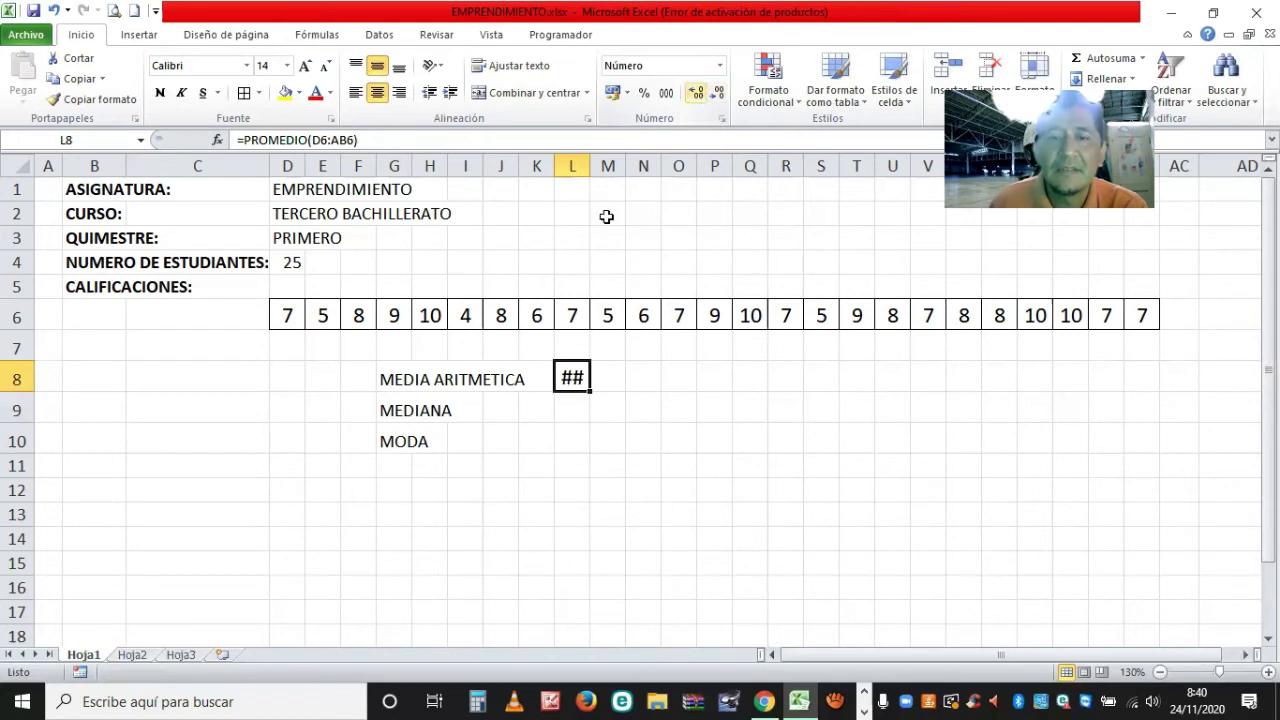
left_click_drag(590, 171, 603, 391)
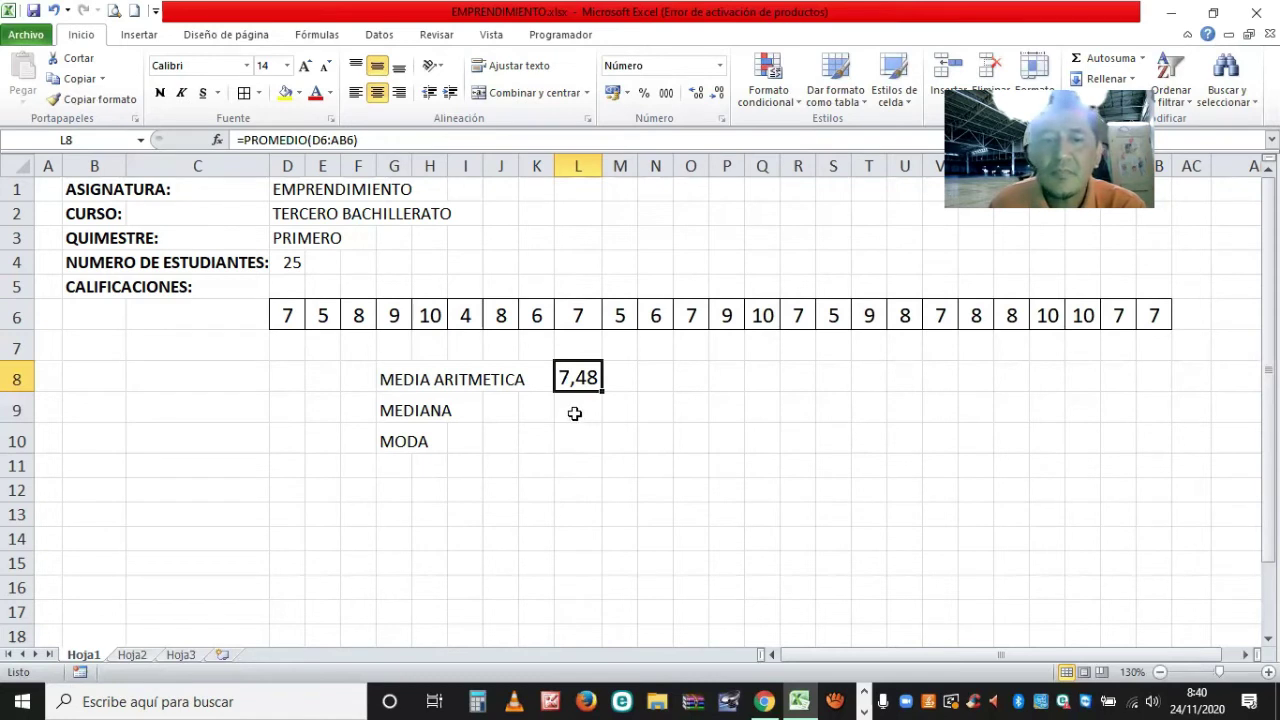
Step: Select the grades in D6:AB6 and try to sort them directly from smallest to largest
key("Down")
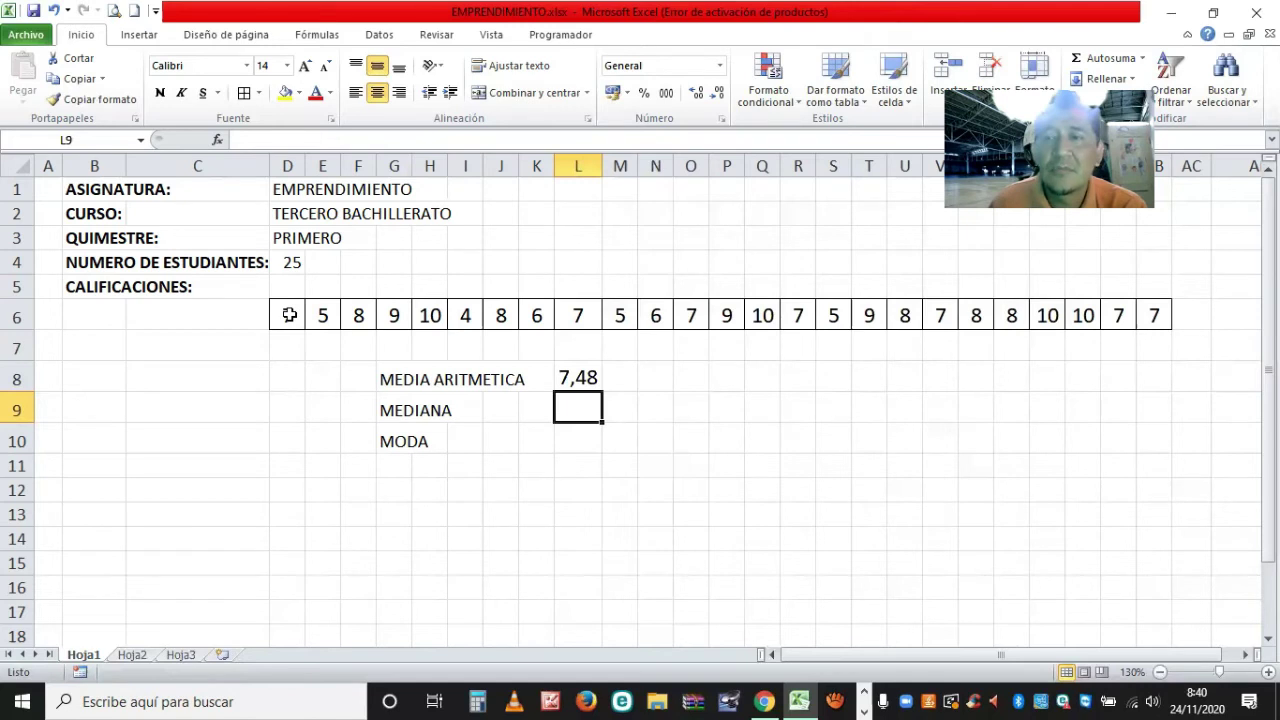
left_click_drag(280, 313, 1150, 312)
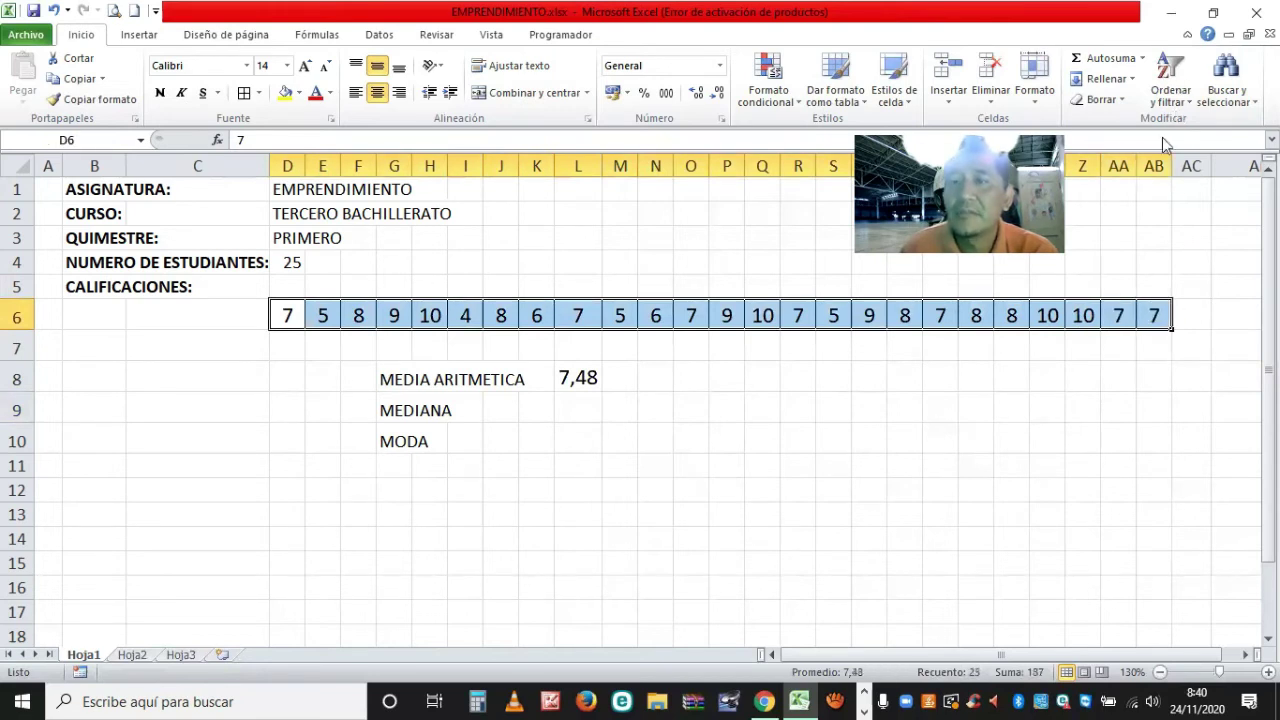
left_click(1170, 96)
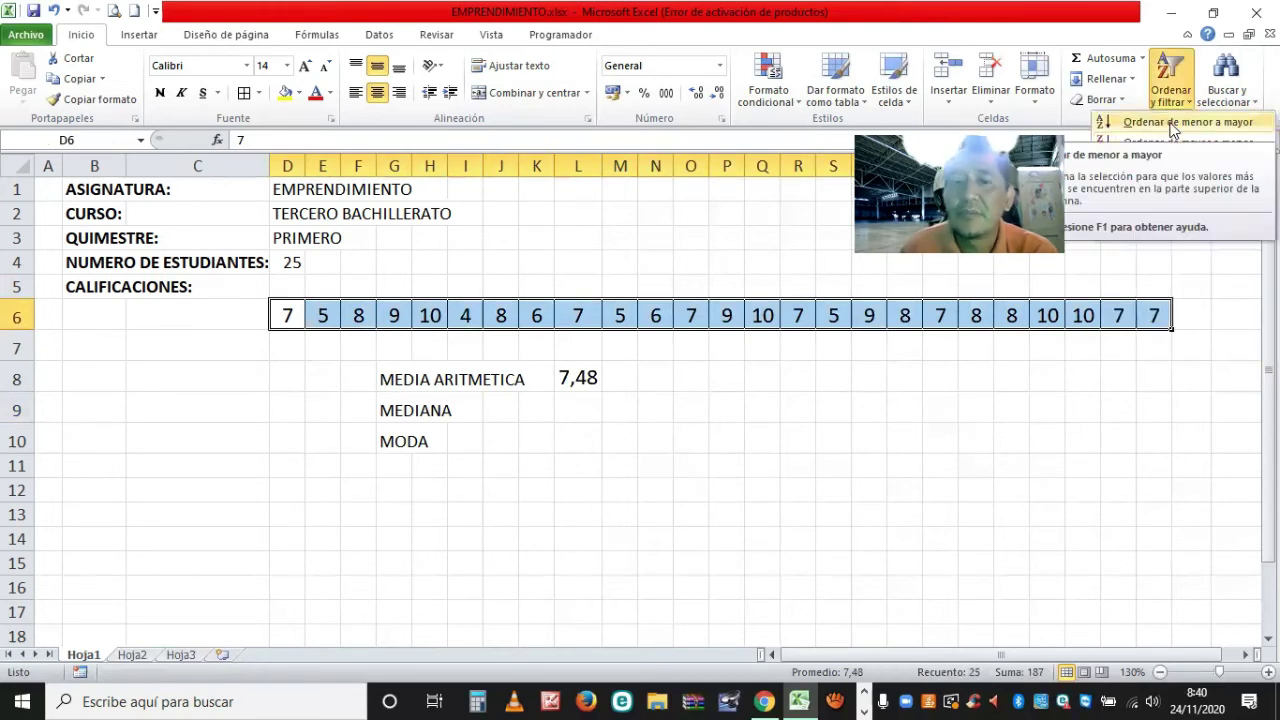
left_click(1170, 122)
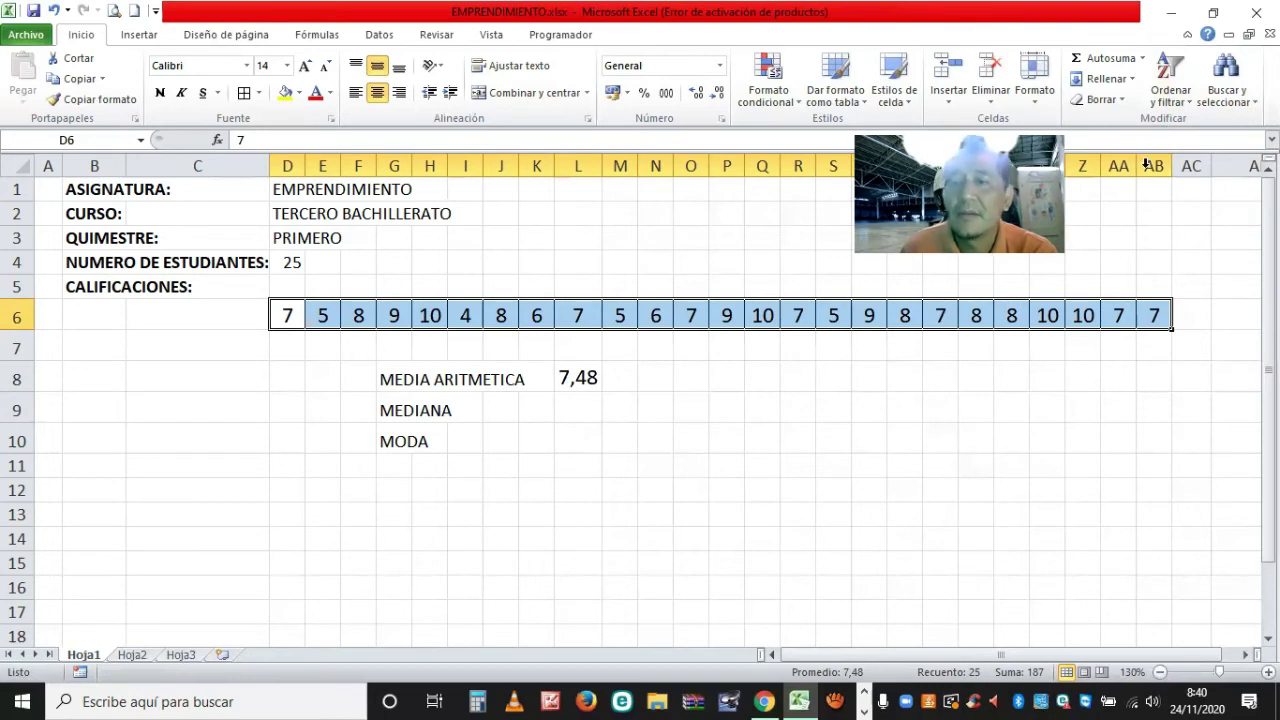
Step: Sort the selected grades with a custom sort oriented left to right, by Fila 6 on values, from smallest to largest
left_click(1168, 90)
left_click(1170, 162)
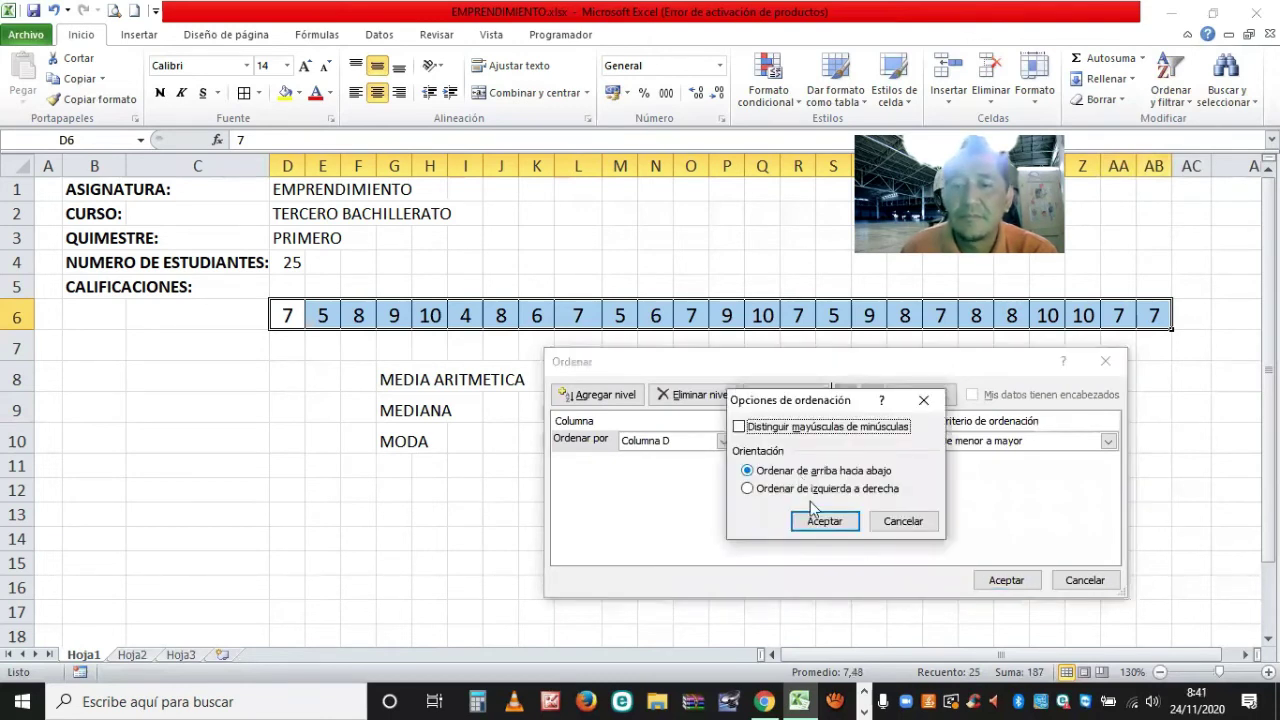
key("alt+i")
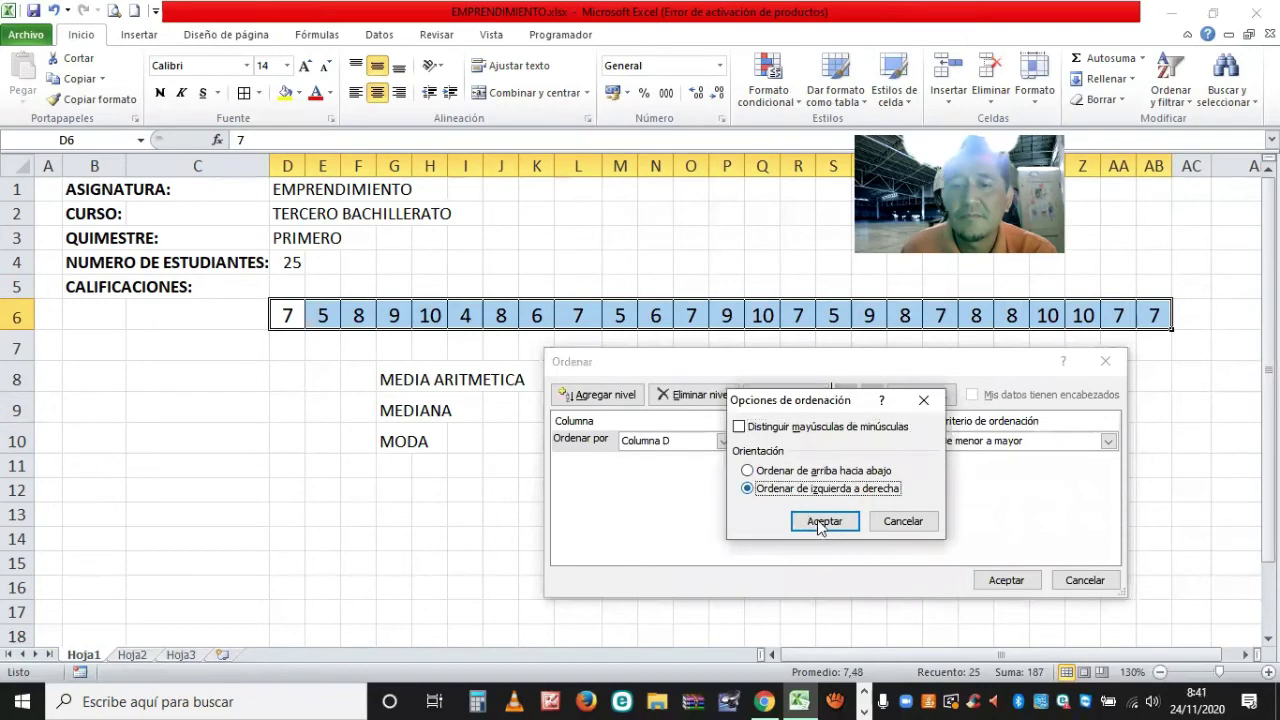
left_click(822, 524)
left_click(1018, 581)
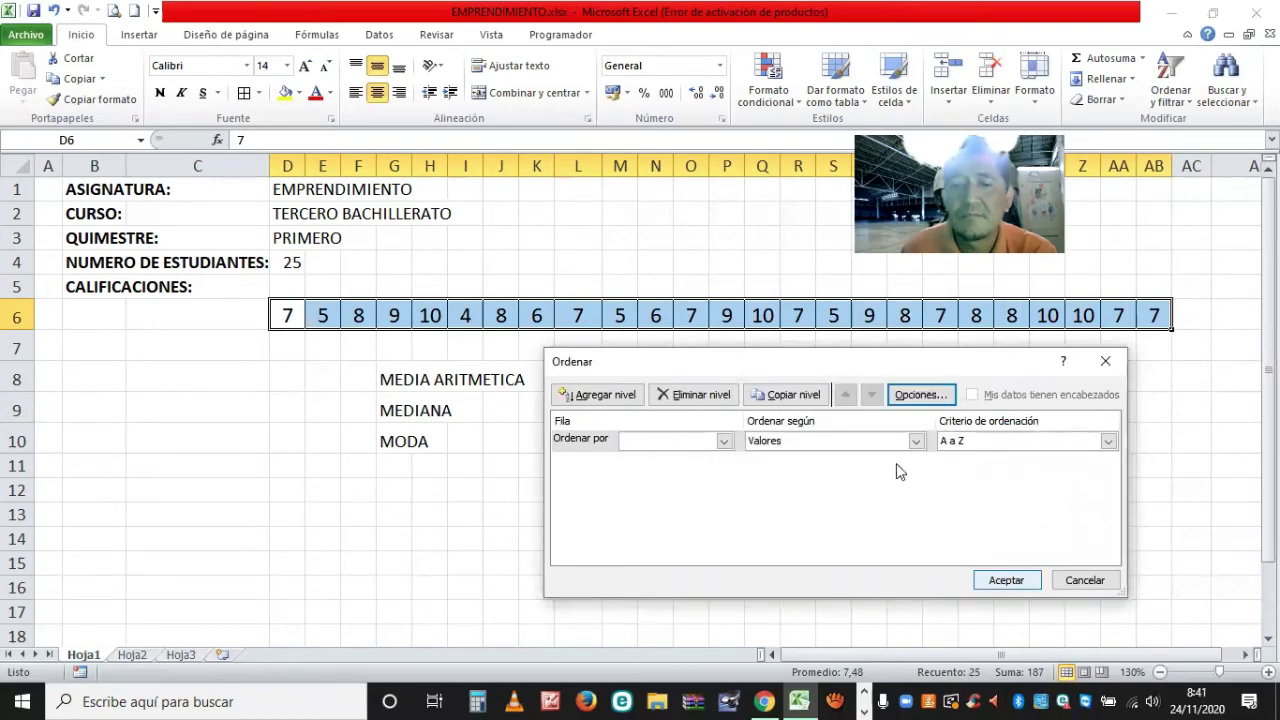
left_click(640, 387)
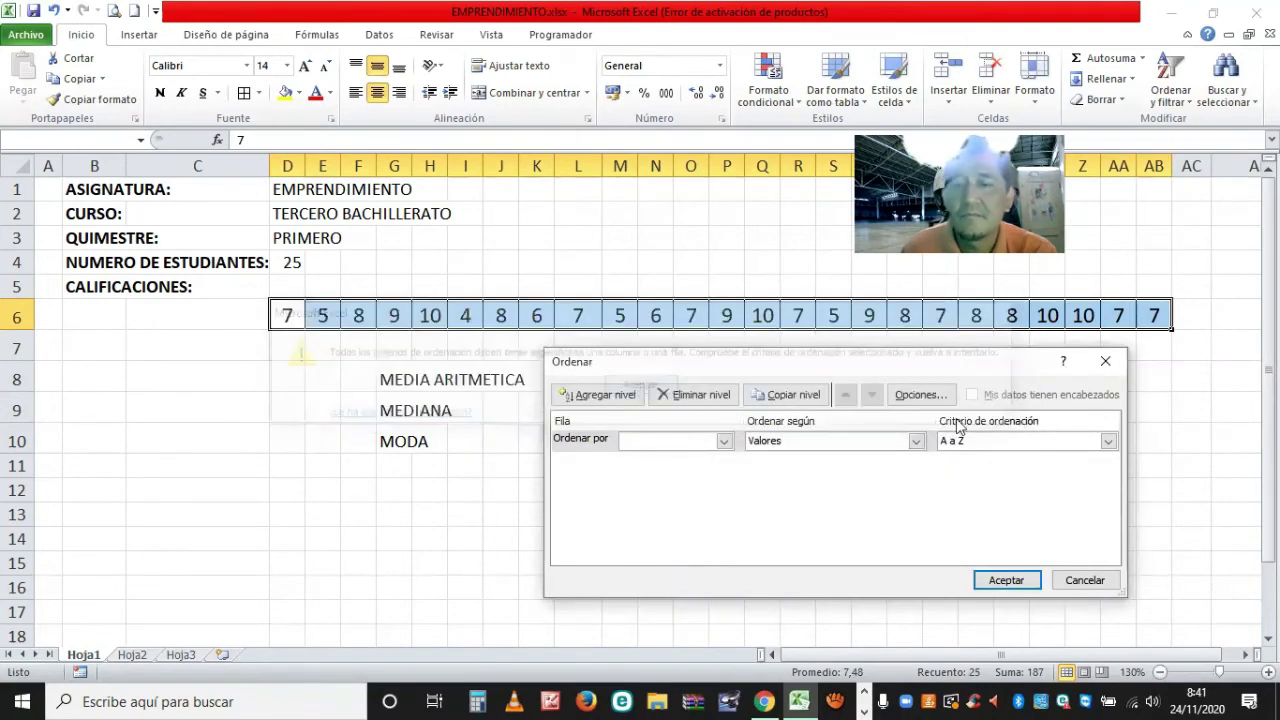
left_click(724, 442)
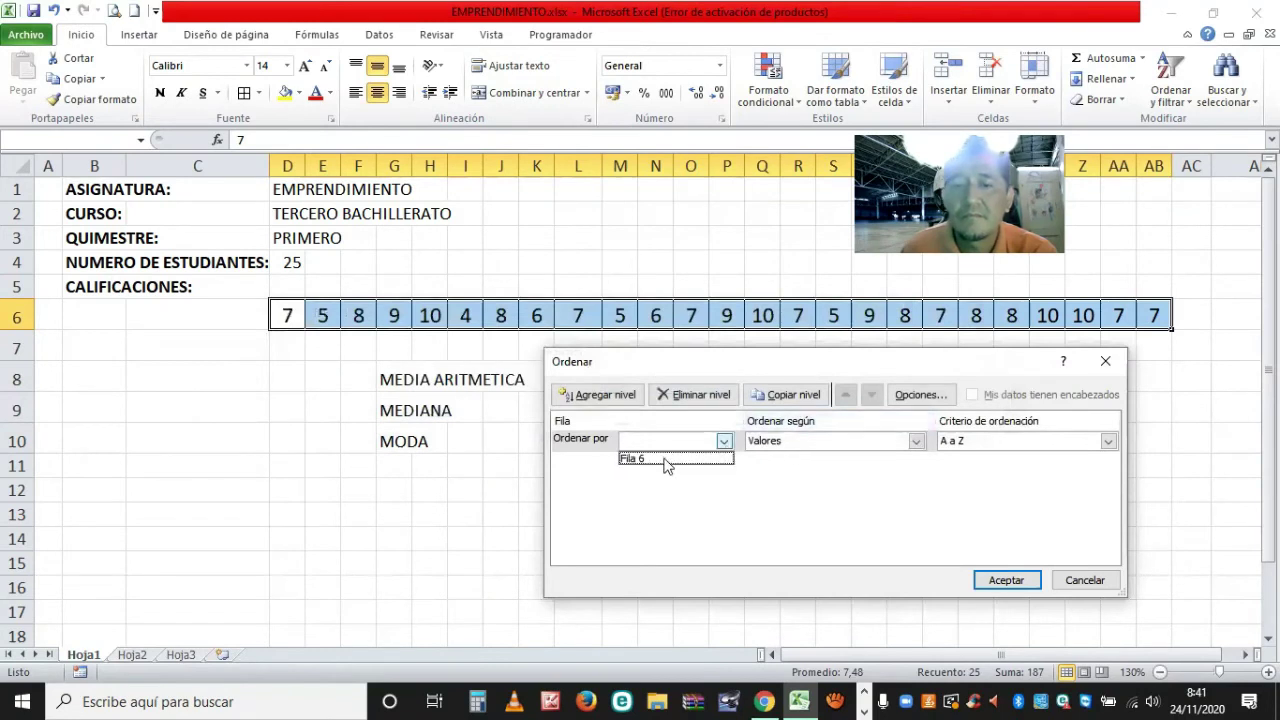
left_click(1004, 582)
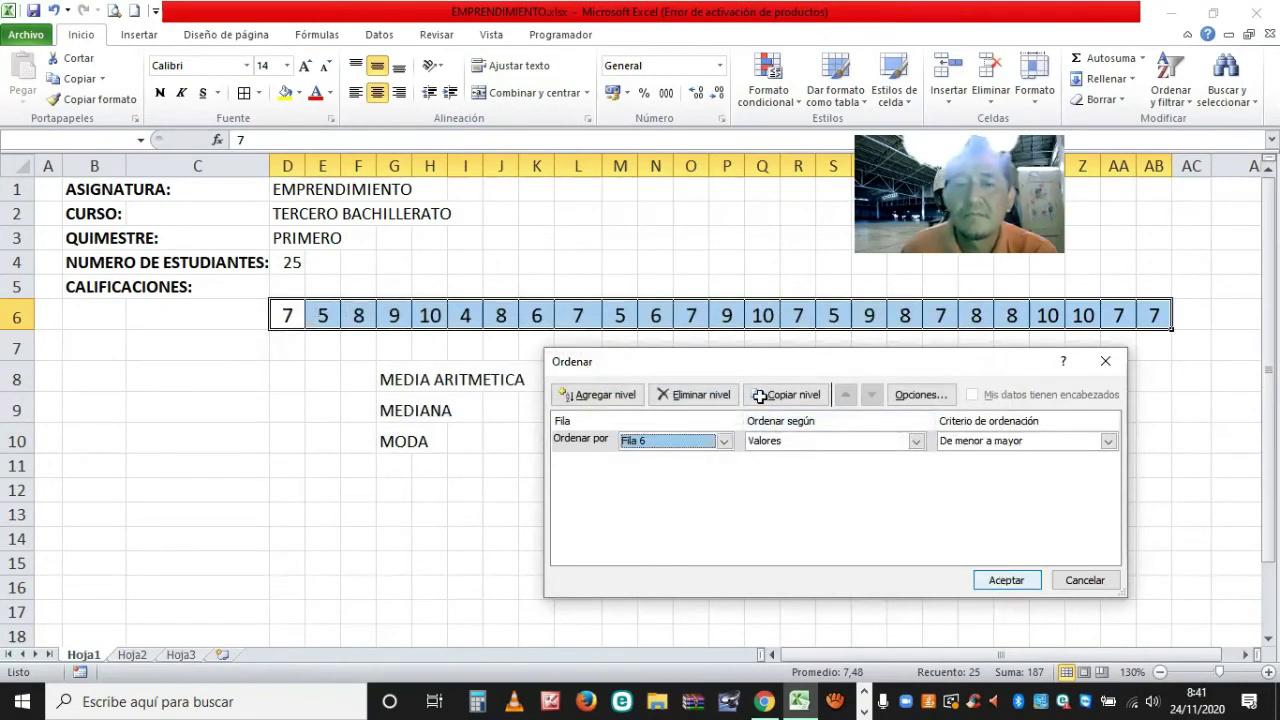
Step: Apply the custom sort so the grades in D6:AB6 run from smallest to largest
key("Return")
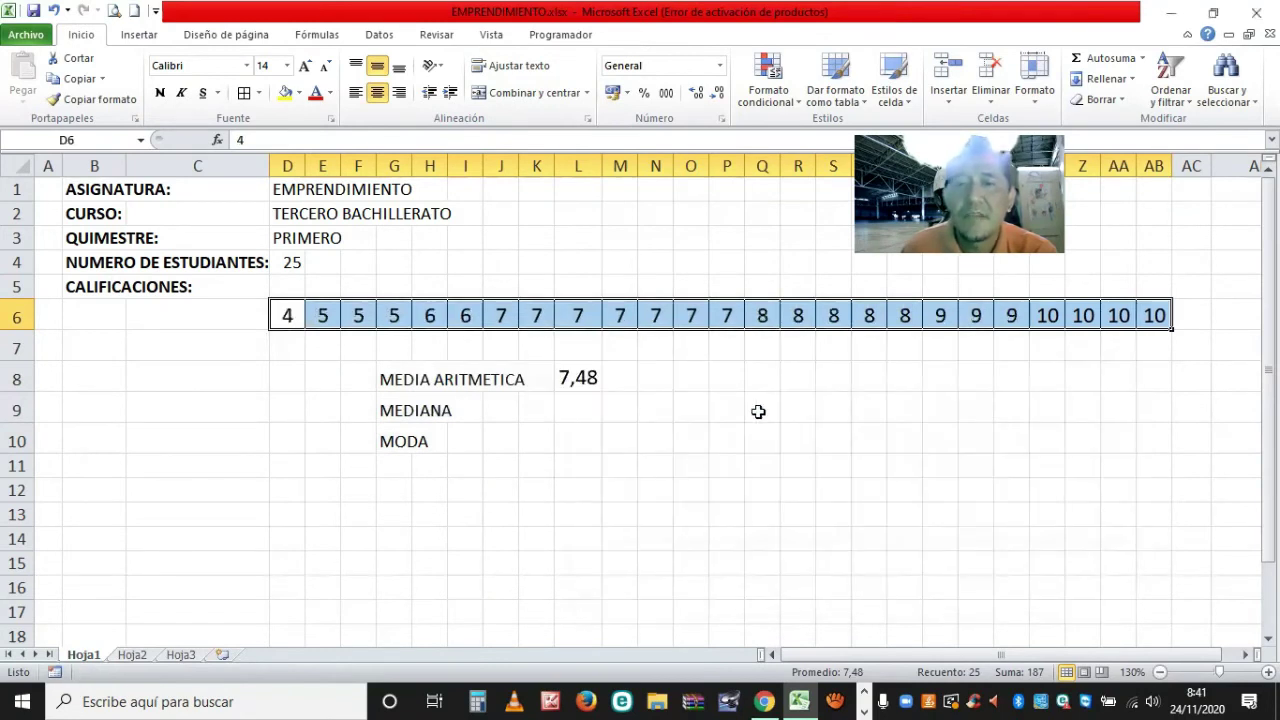
left_click(656, 352)
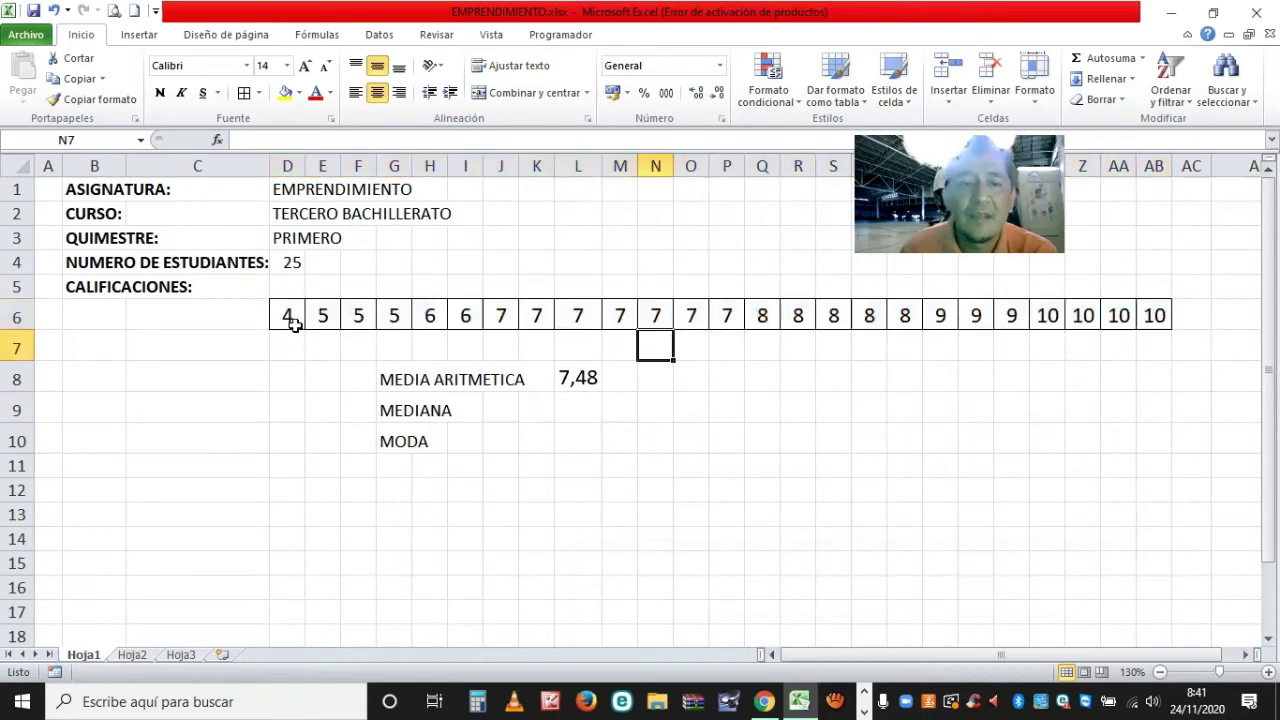
Step: Start a position count beneath the sorted grades by entering 1 in D7
key("Left")
key("Left")
key("Left")
key("Left")
key("Left")
key("Left")
key("Left")
key("Left")
key("Left")
key("Left")
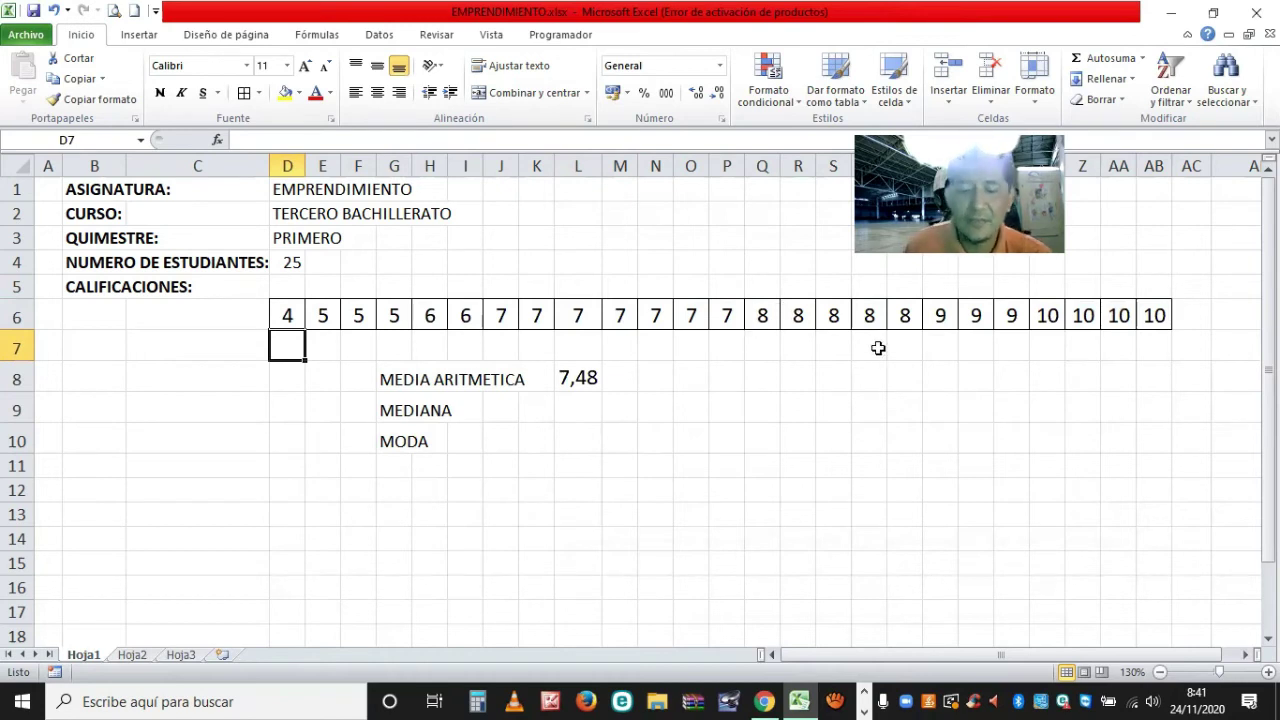
key("Right")
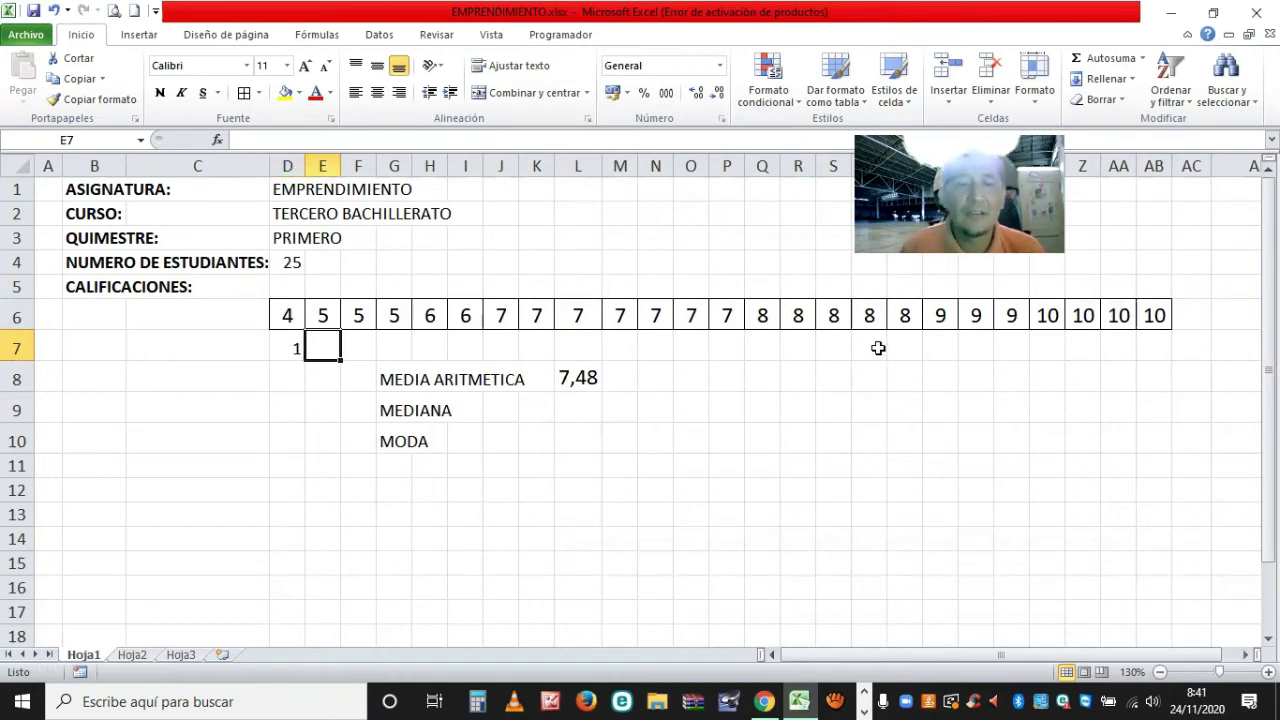
Step: Enter 2 in E7 and extend the number series from D7:E7 across to AB7, numbering the grades up to 25
left_click(297, 351)
left_click_drag(305, 360, 340, 362)
left_click(322, 350)
type("2")
left_click_drag(904, 355, 1031, 358)
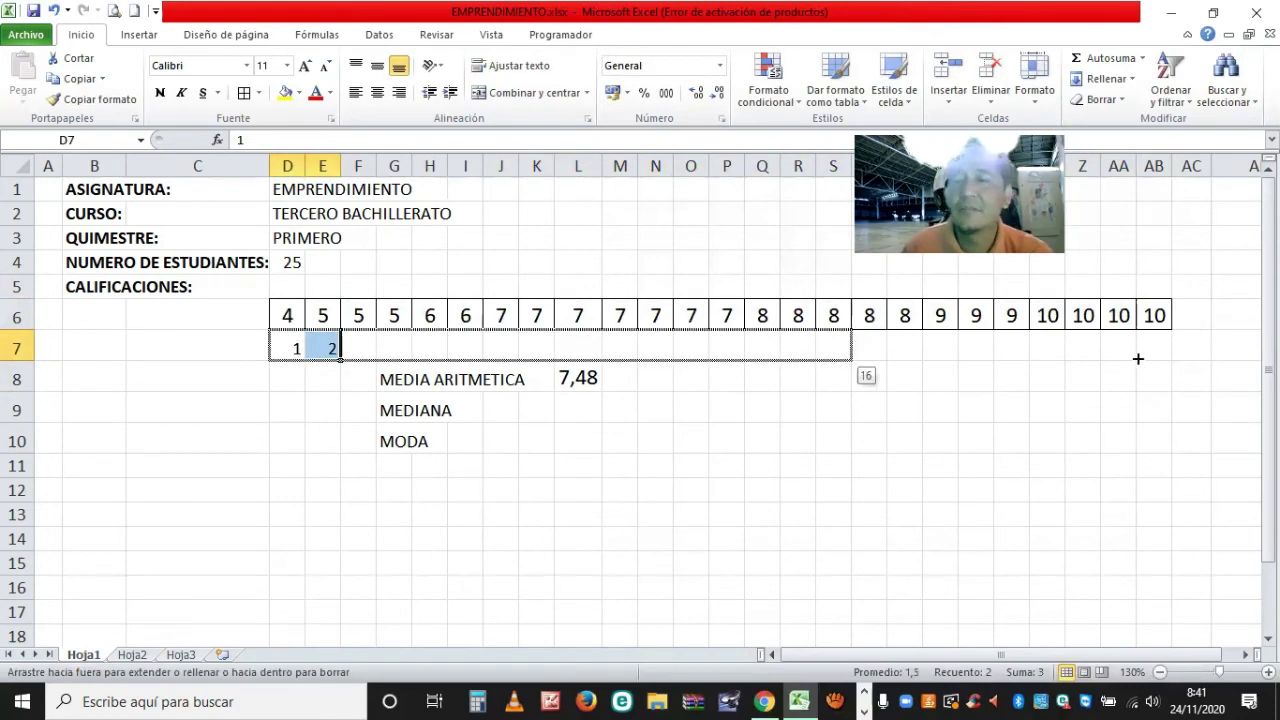
left_click_drag(1138, 358, 1157, 354)
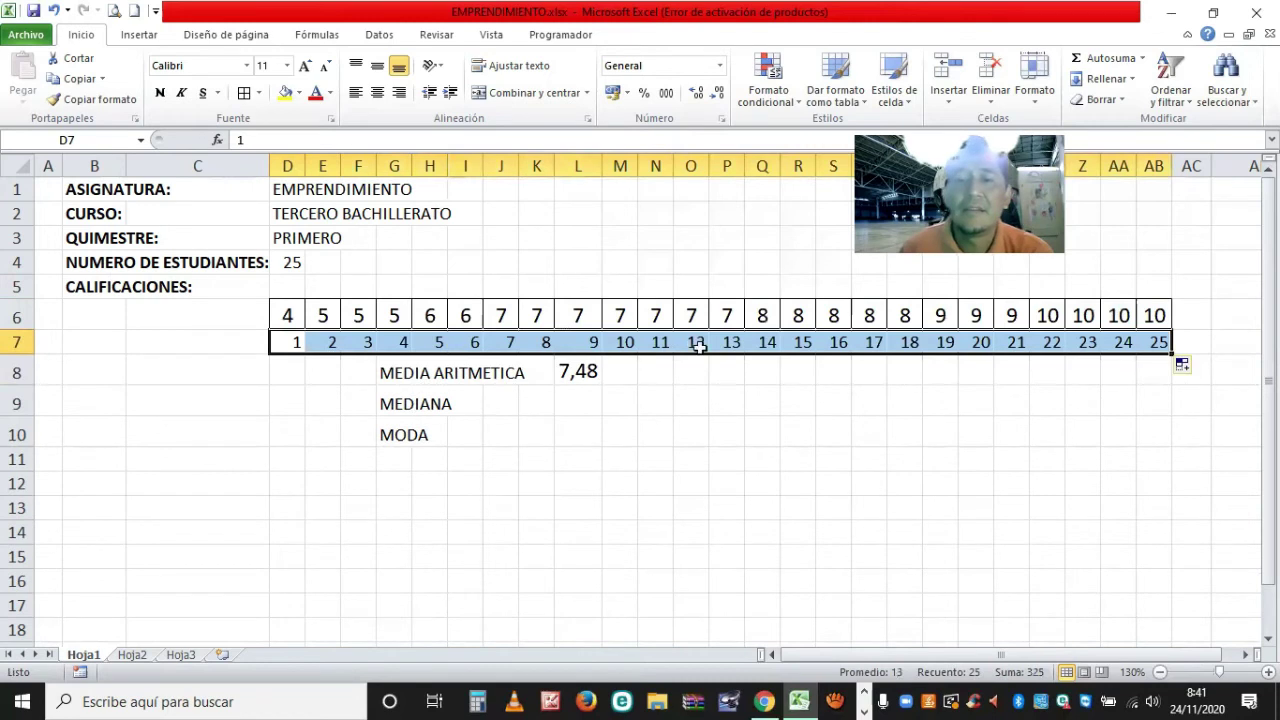
Step: Highlight the middle grade and its position number, P6:P7, with a yellow fill
left_click(700, 343)
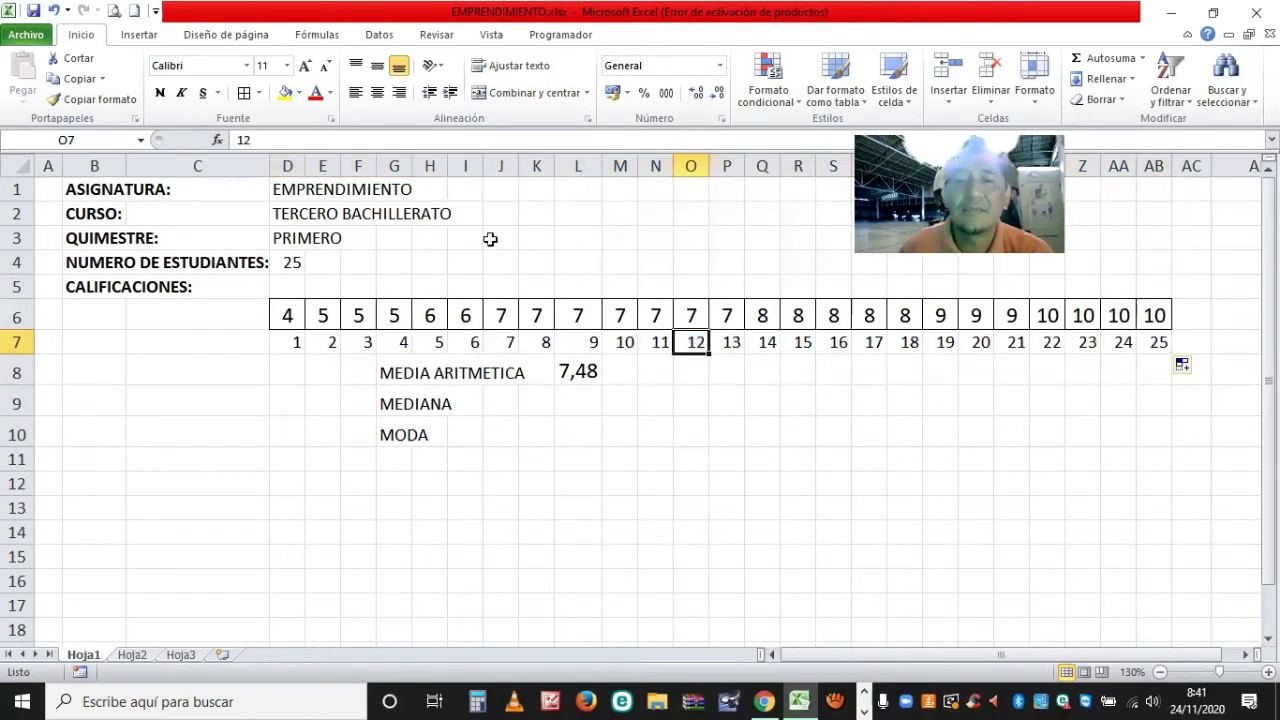
key("Up")
key("Right")
key("shift+Down")
left_click(285, 92)
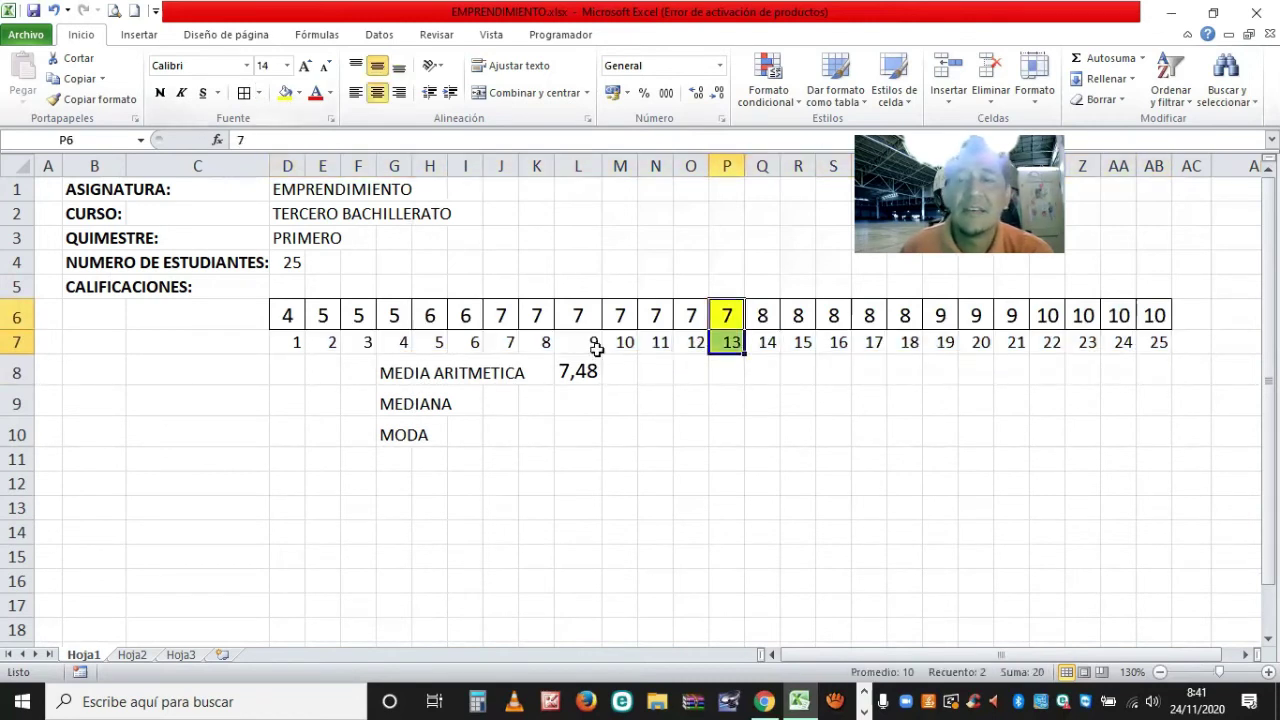
Step: Enter 7 as the median in L9, beside the MEDIANA label
left_click(605, 373)
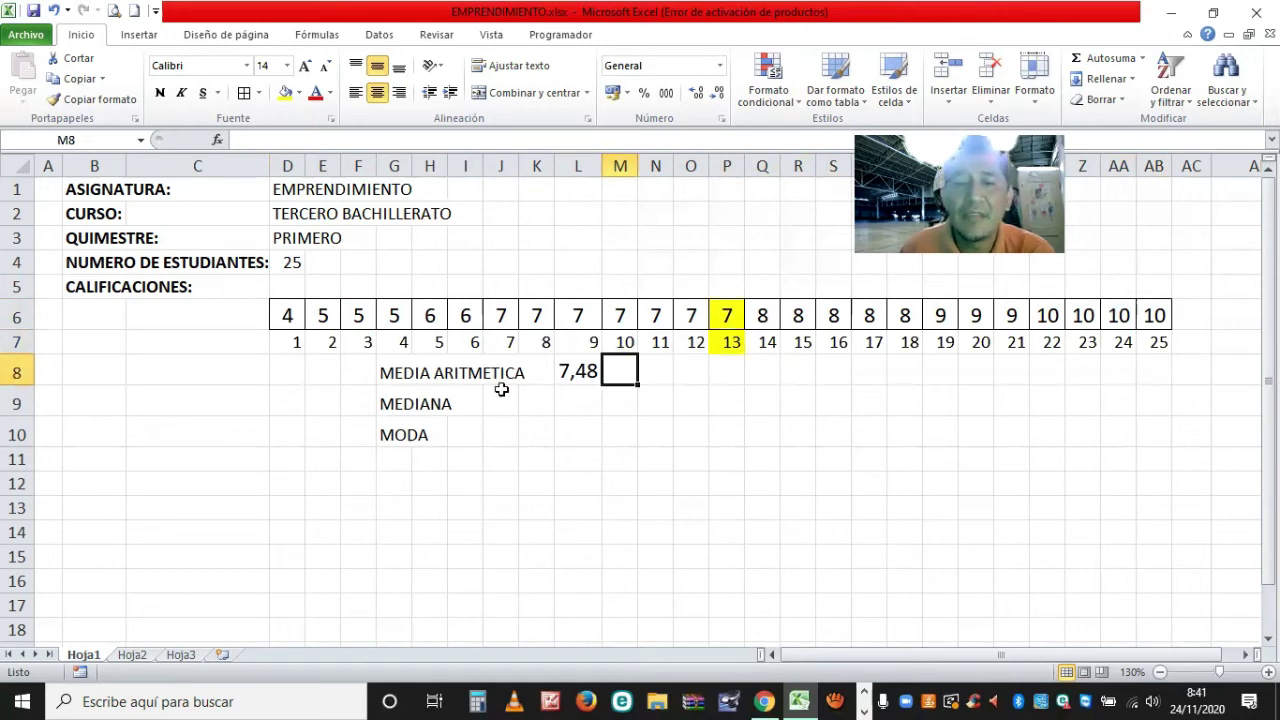
left_click(585, 402)
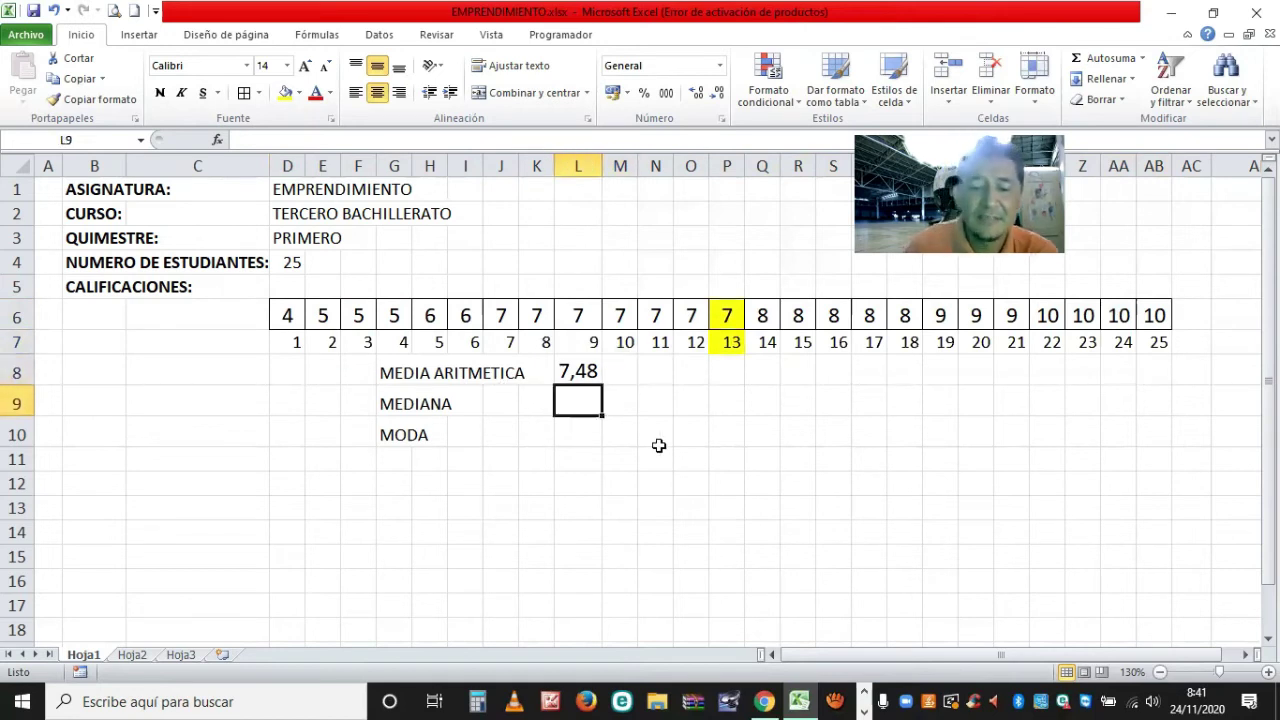
type("7")
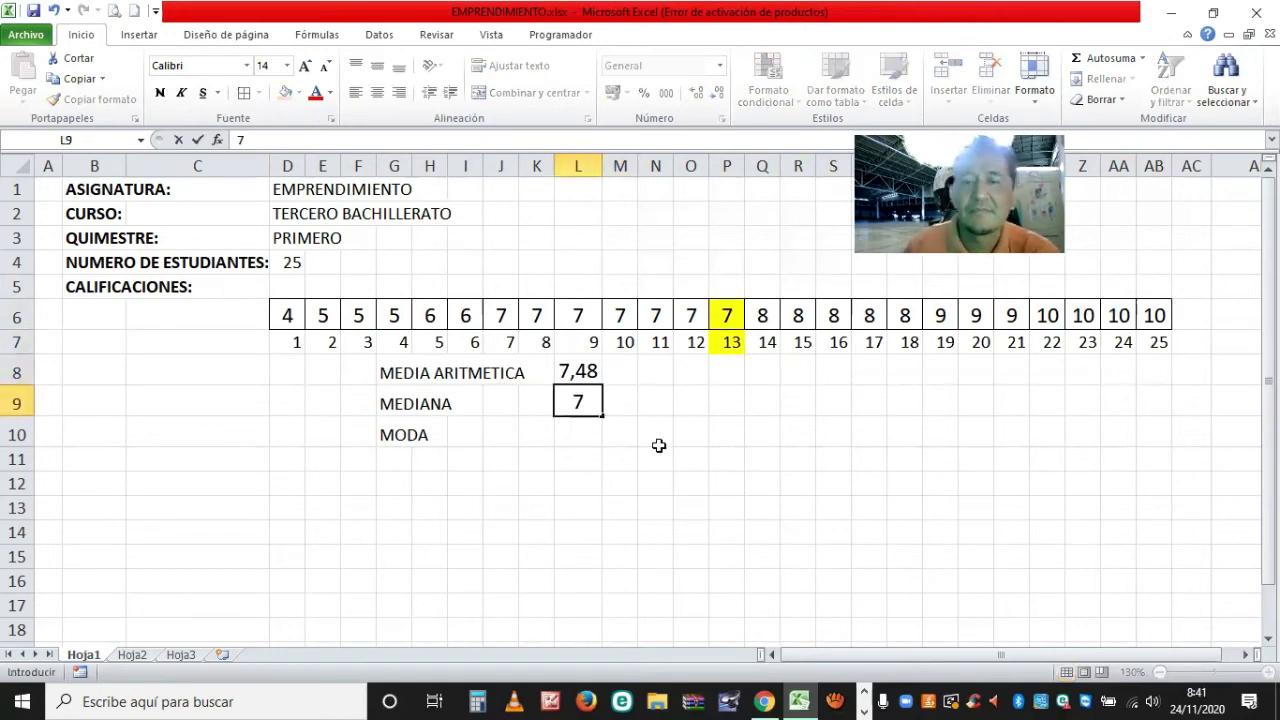
key("Return")
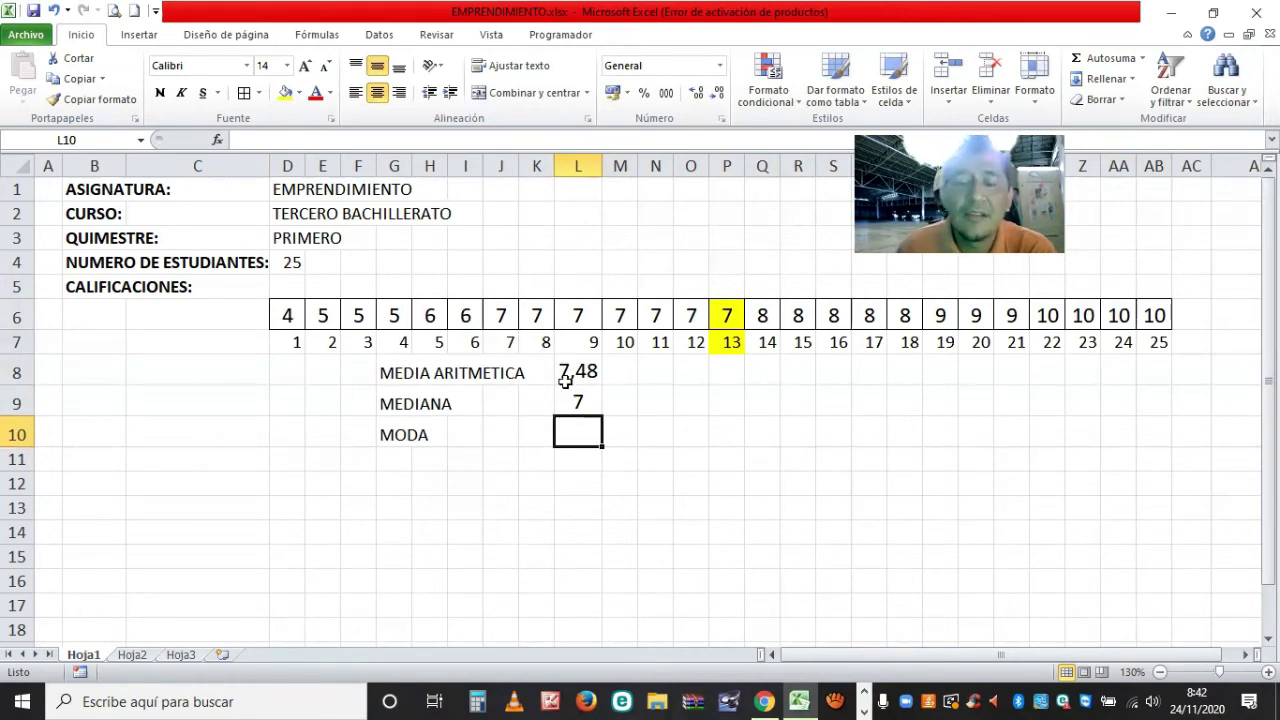
Step: Fill the run of most repeated grades, J6:P6, with the aqua theme colour
left_click(505, 316)
left_click(541, 315)
key("Right")
left_click(691, 316)
key("Right")
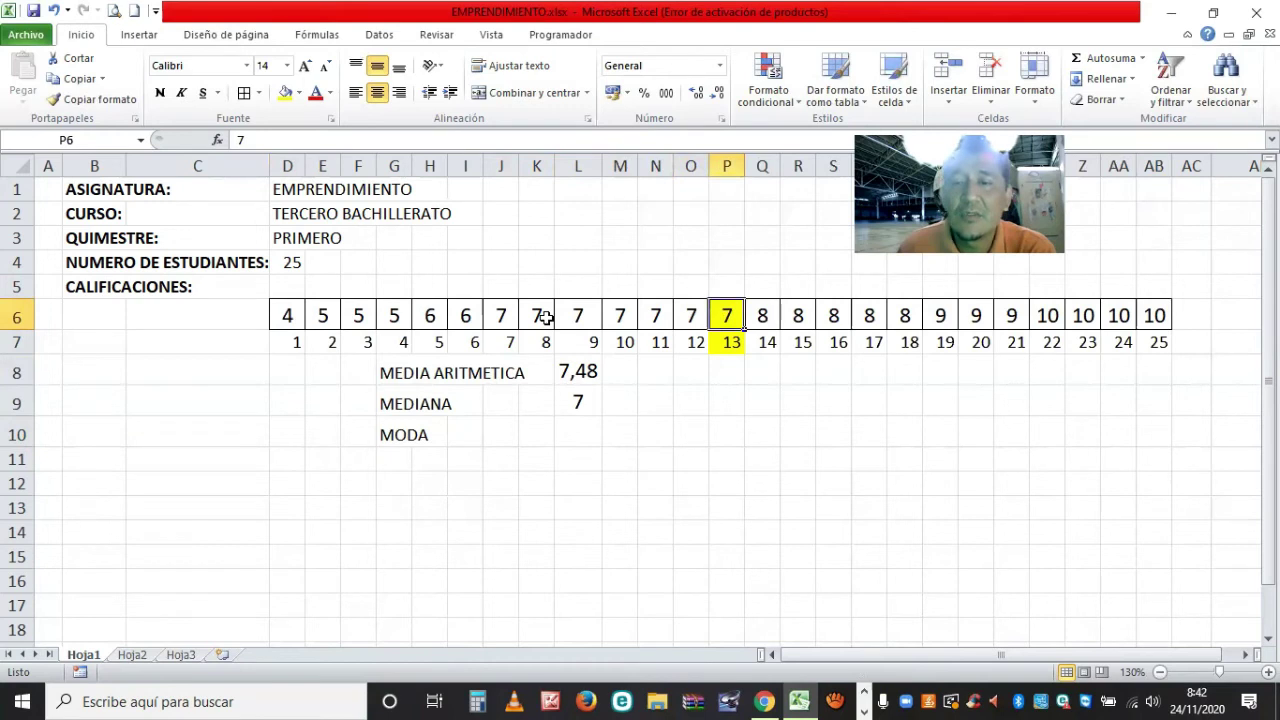
left_click_drag(501, 316, 728, 316)
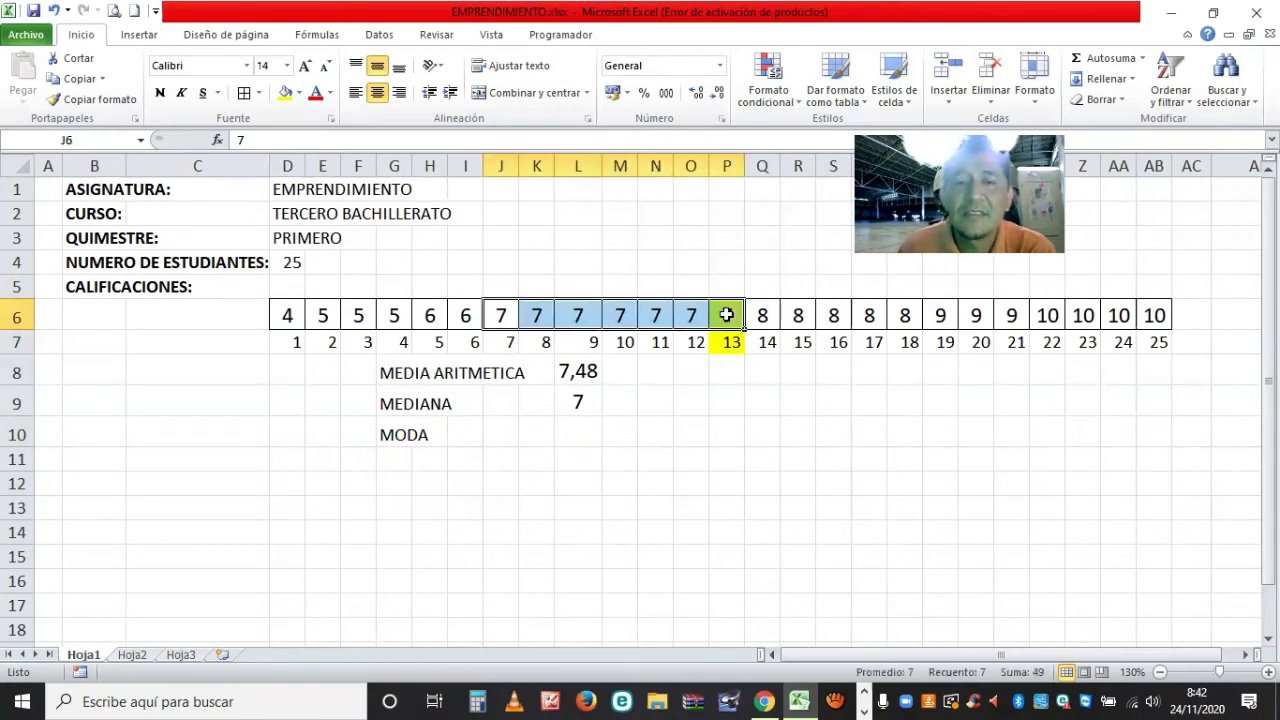
left_click(300, 93)
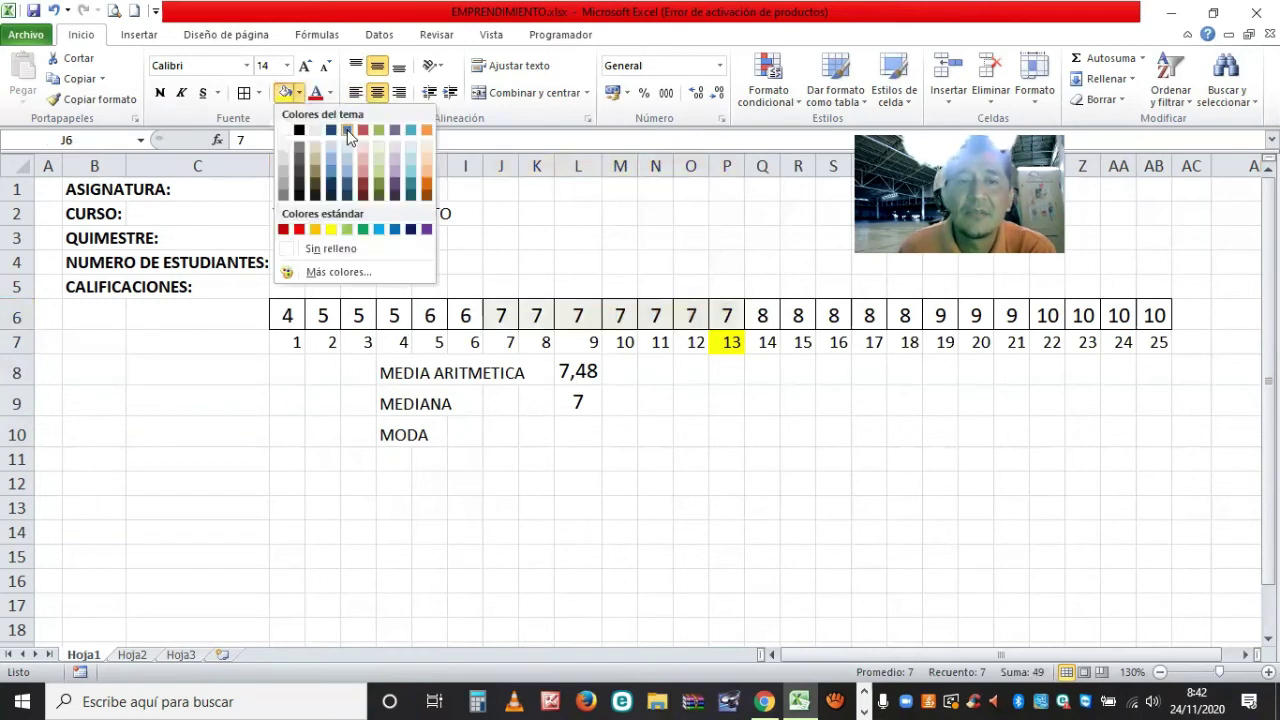
left_click(410, 131)
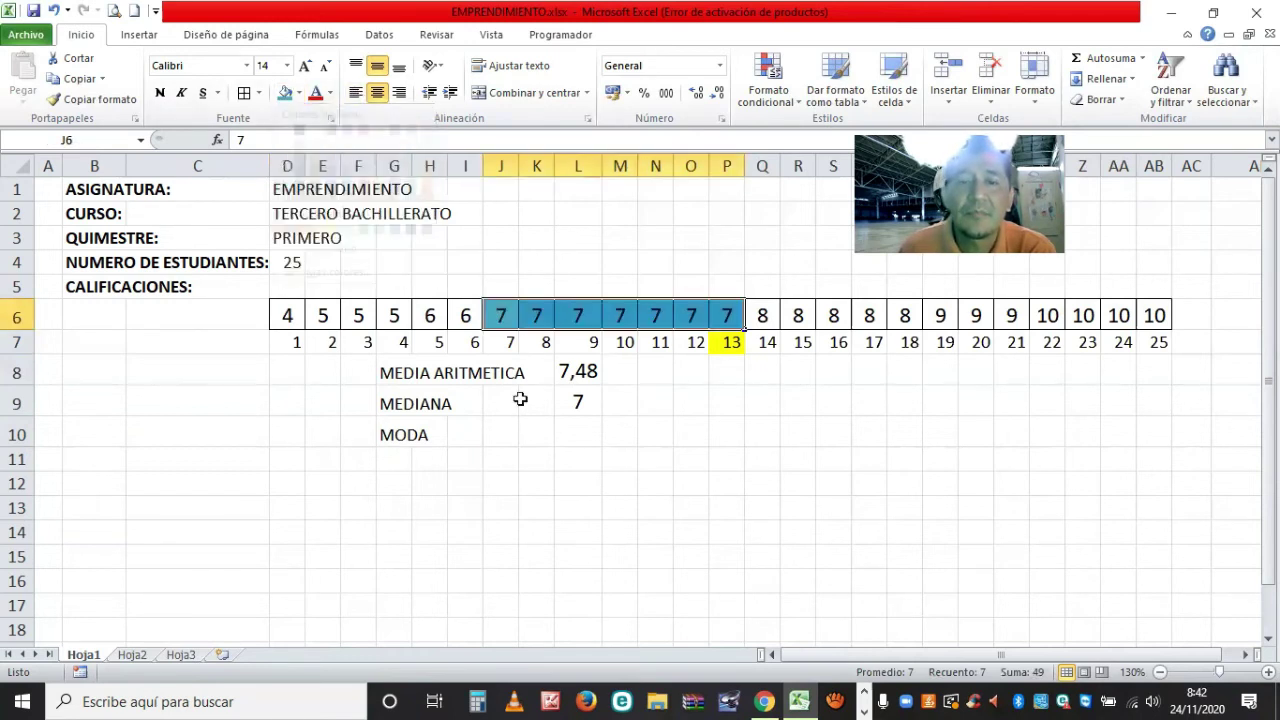
Step: Enter 7 as the mode in L10 and the note (7 VECES) beside it in M10
left_click(578, 432)
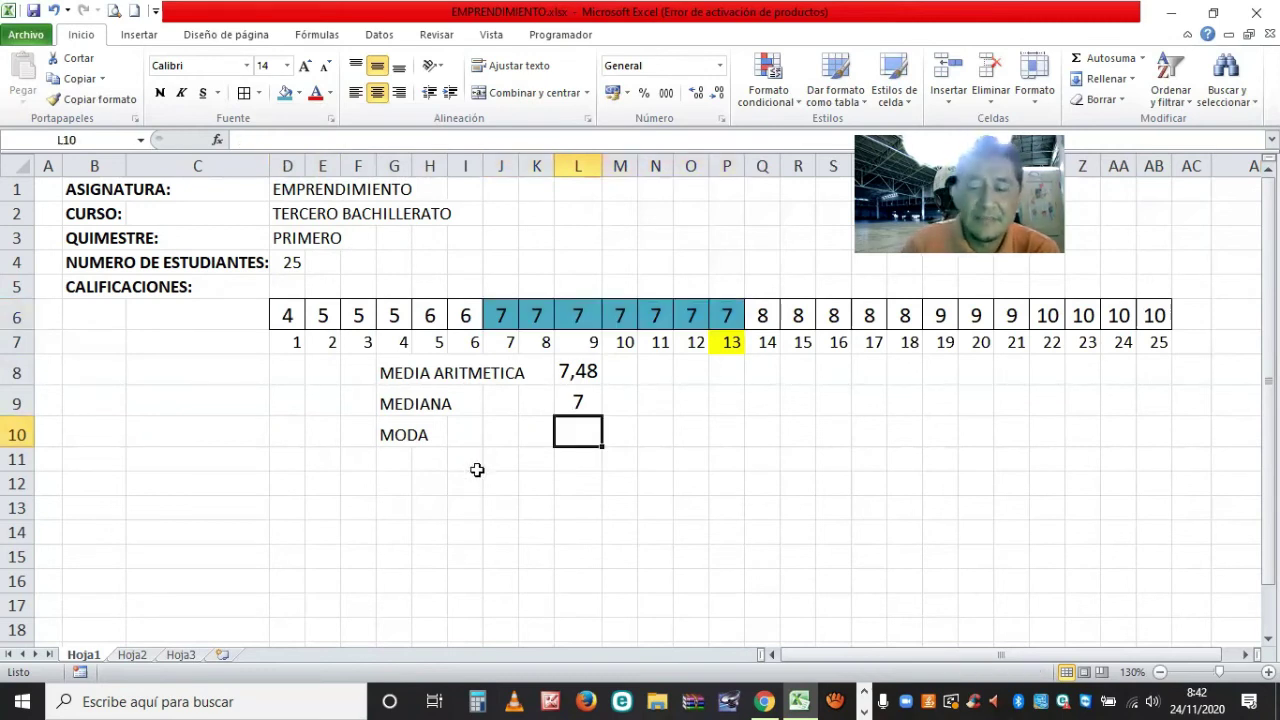
type("7")
key("Tab")
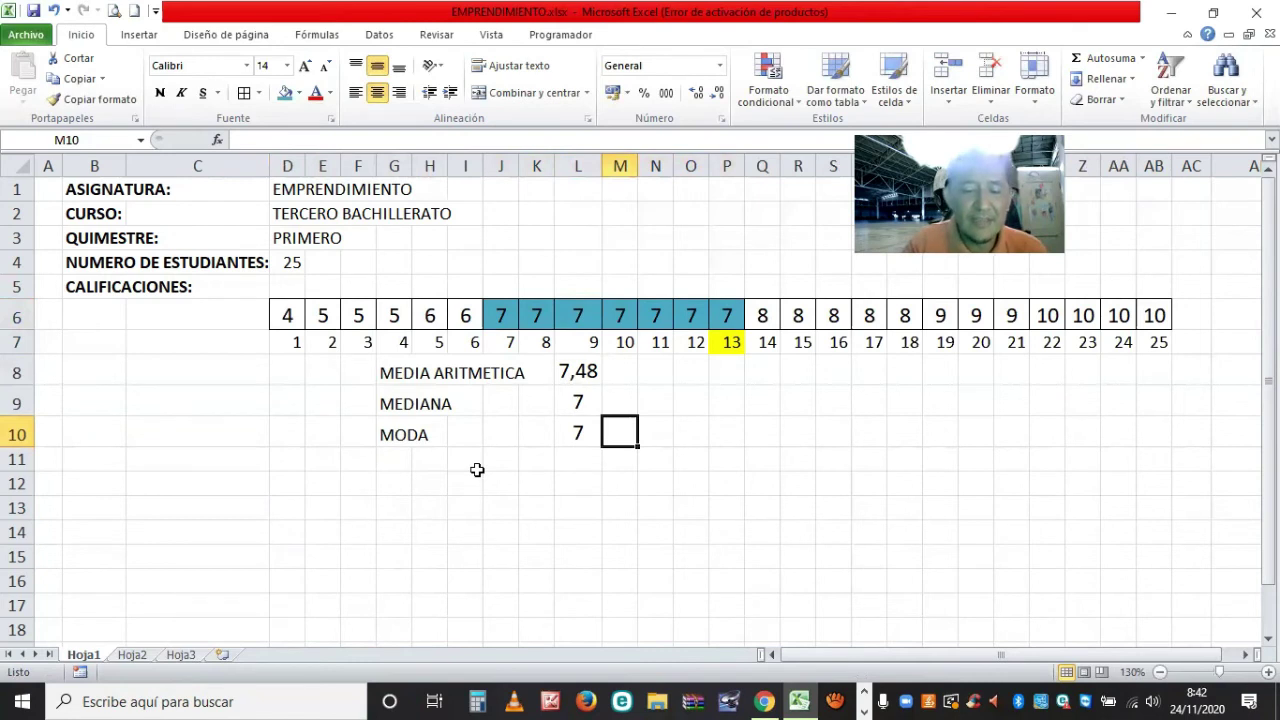
type("(7")
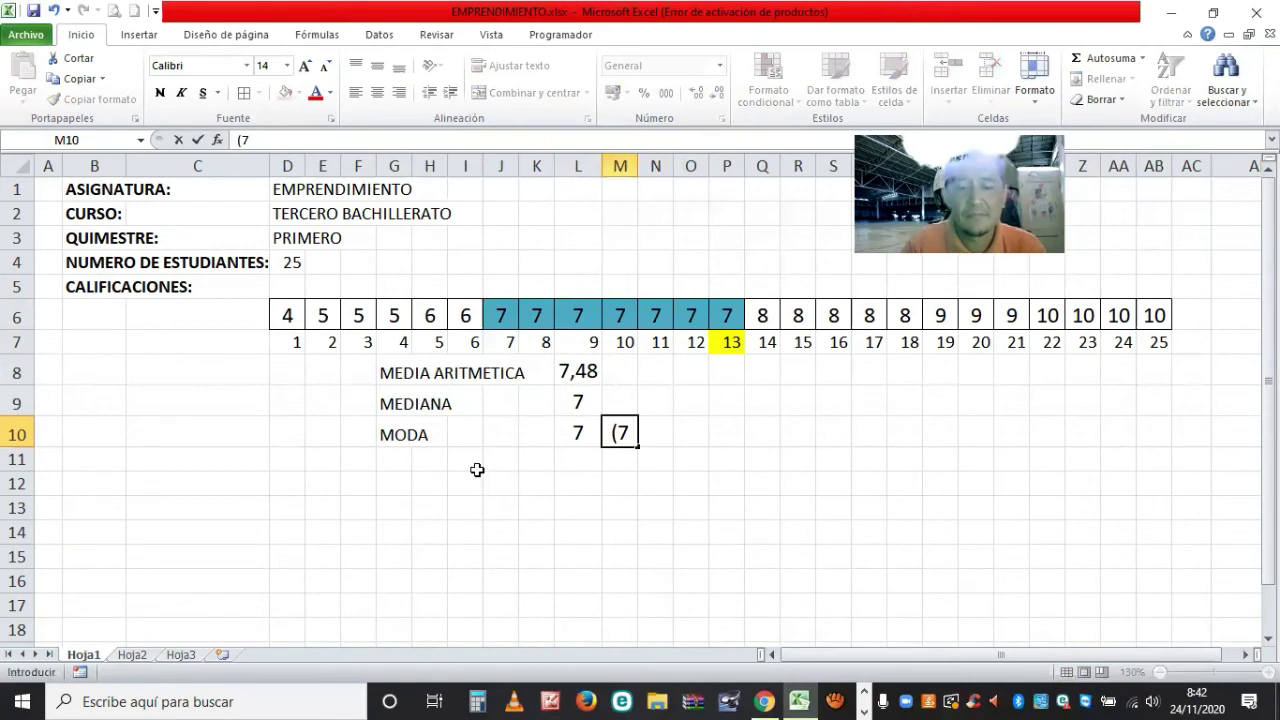
type(" VECES)")
key("Return")
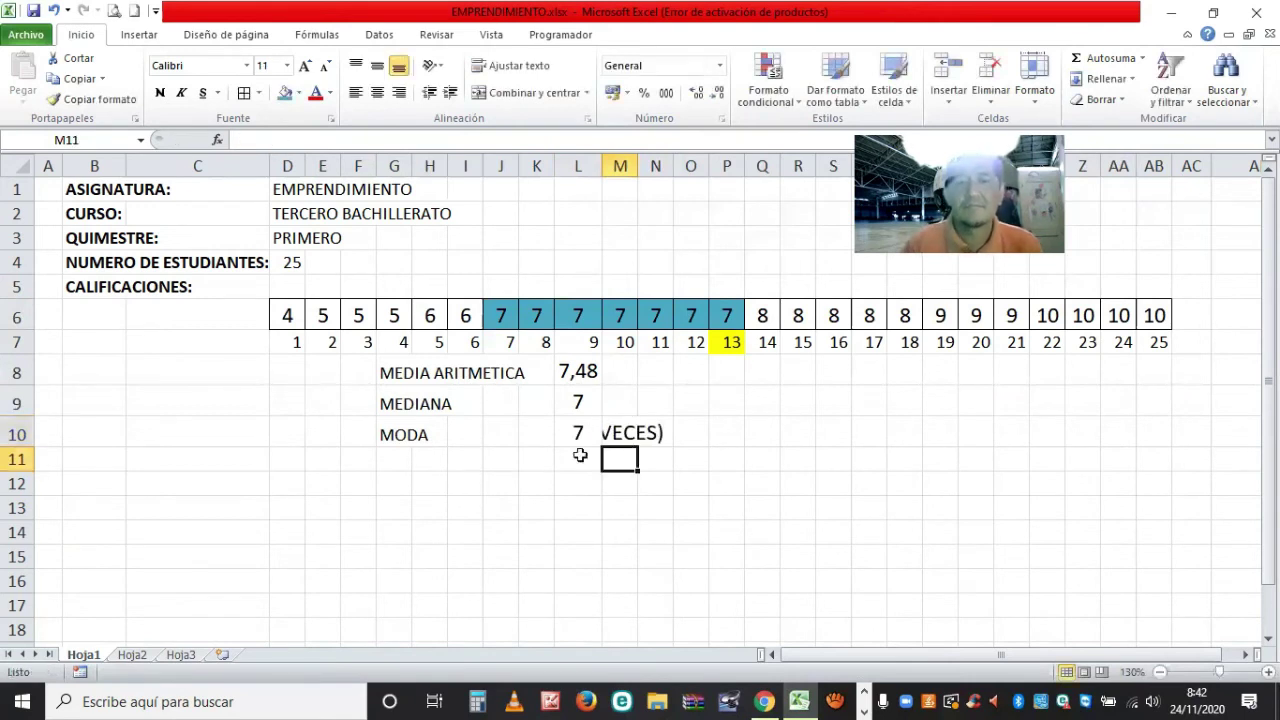
Step: Left-align the (7 VECES) note in M10 so its full text shows
left_click(615, 432)
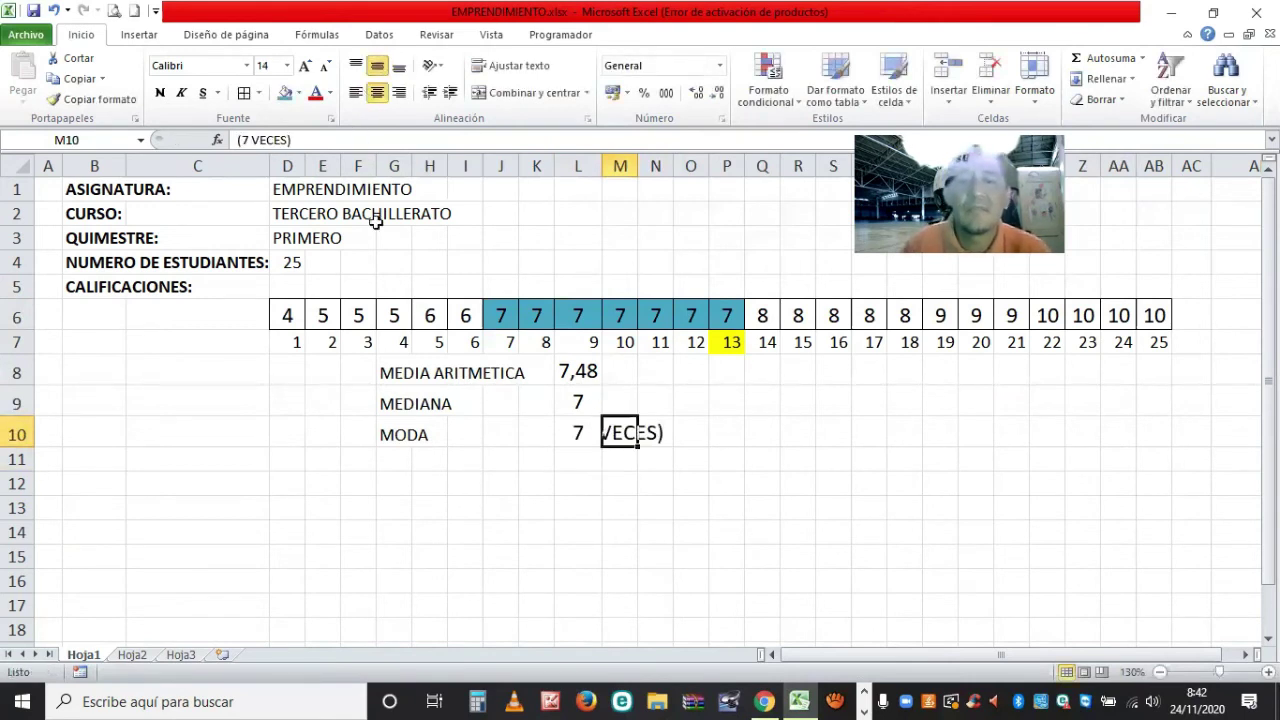
left_click(355, 92)
key("Down")
key("Down")
key("Down")
key("Down")
key("Left")
key("Left")
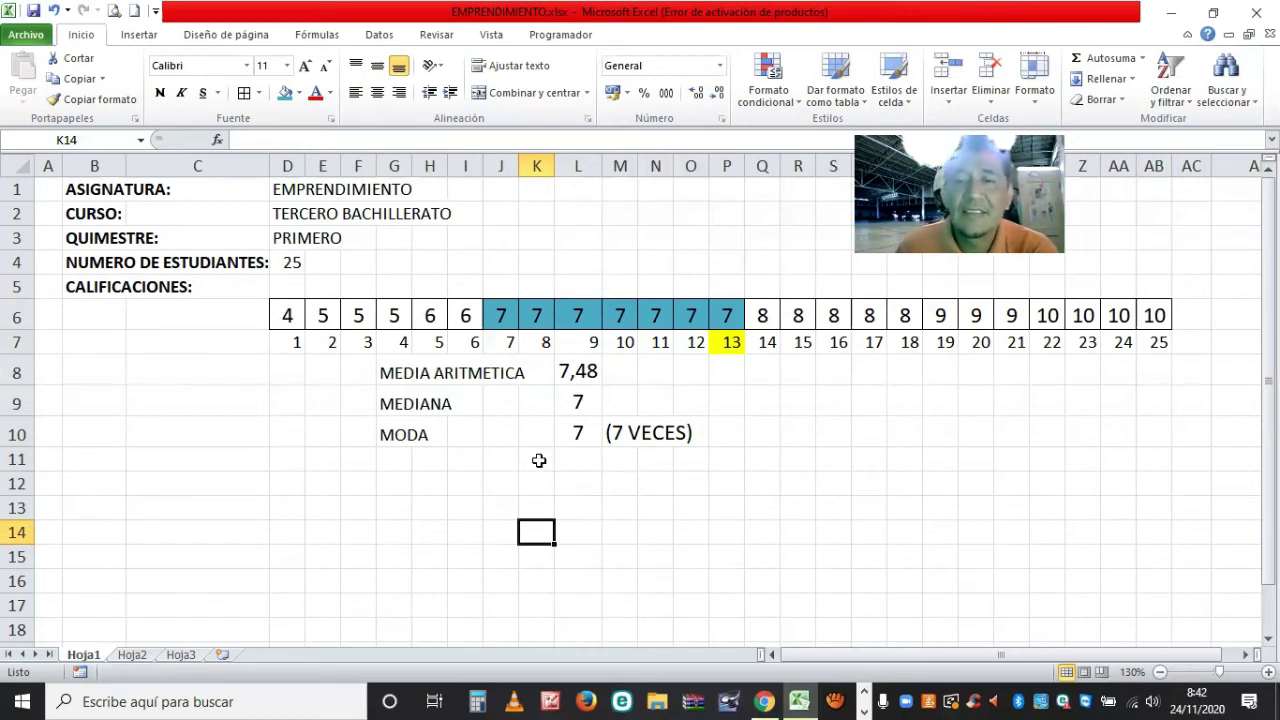
left_click(500, 461)
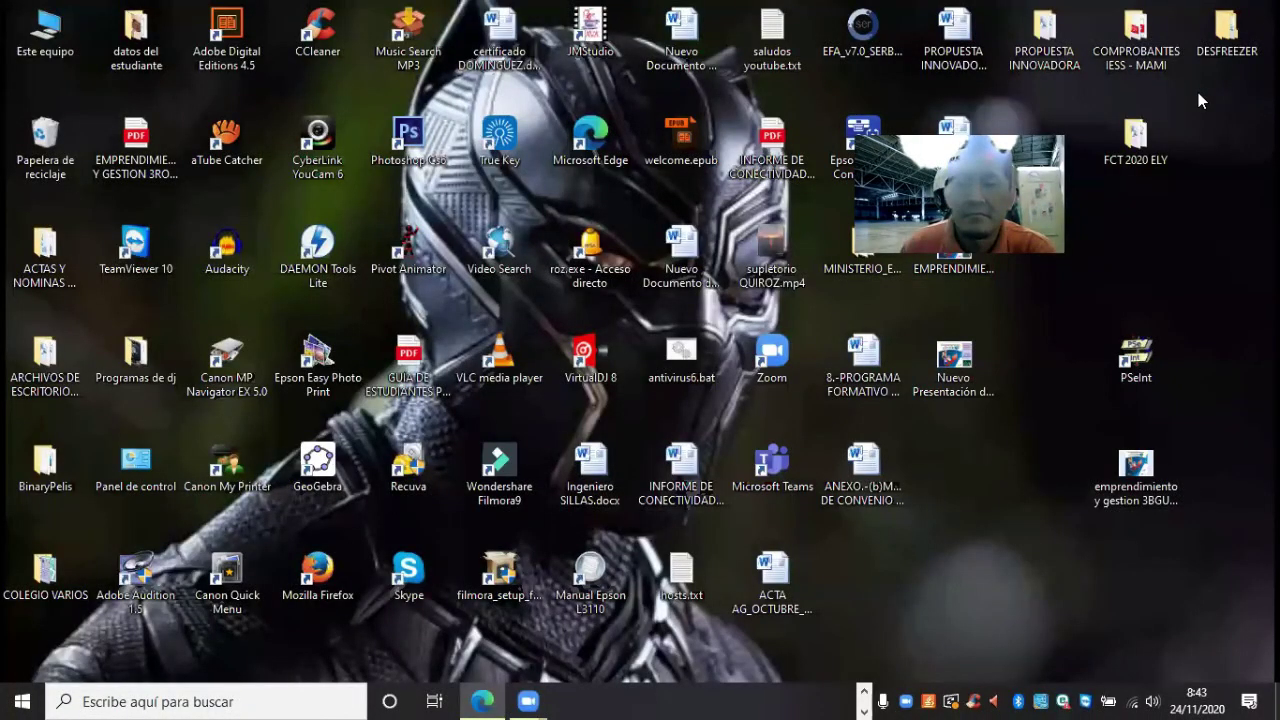
Step: Switch to the textbook 2bgu-Emp-F2pdf.pdf in Microsoft Edge and look through PDF pages 10 to 13 for the Mediana section
left_click(482, 701)
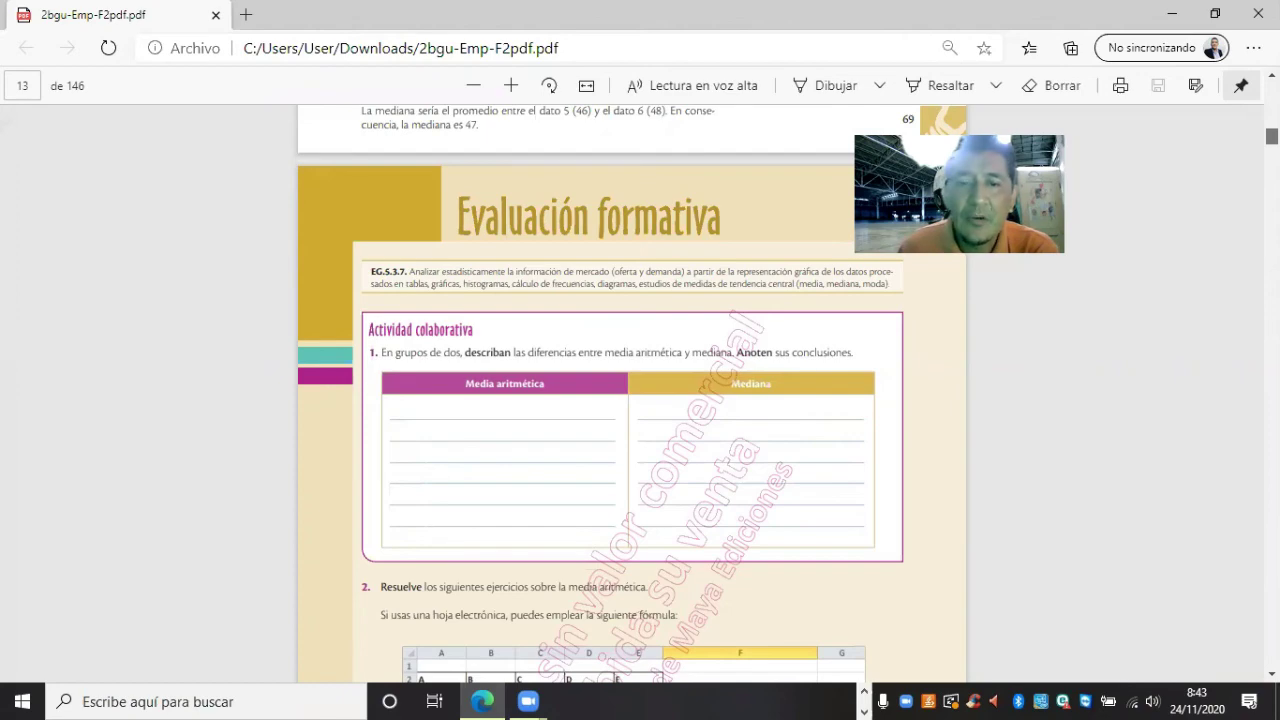
scroll(632, 394, "down", 5)
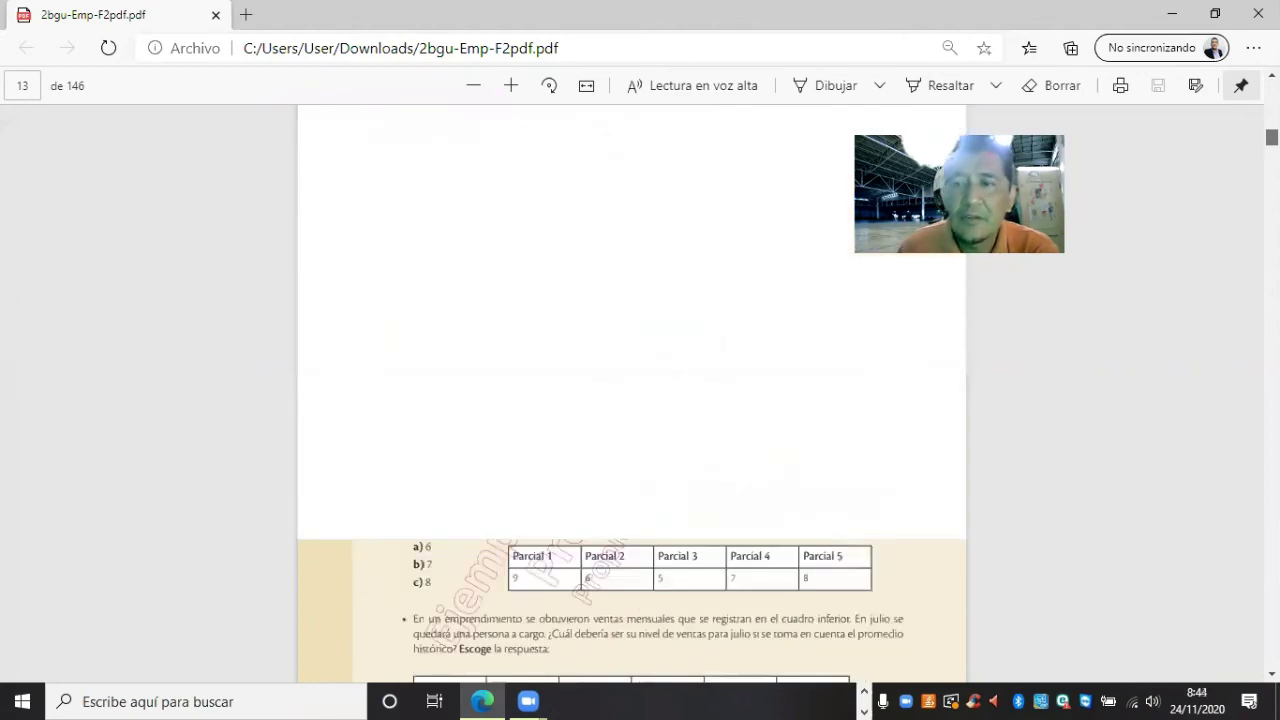
scroll(631, 389, "up", 5)
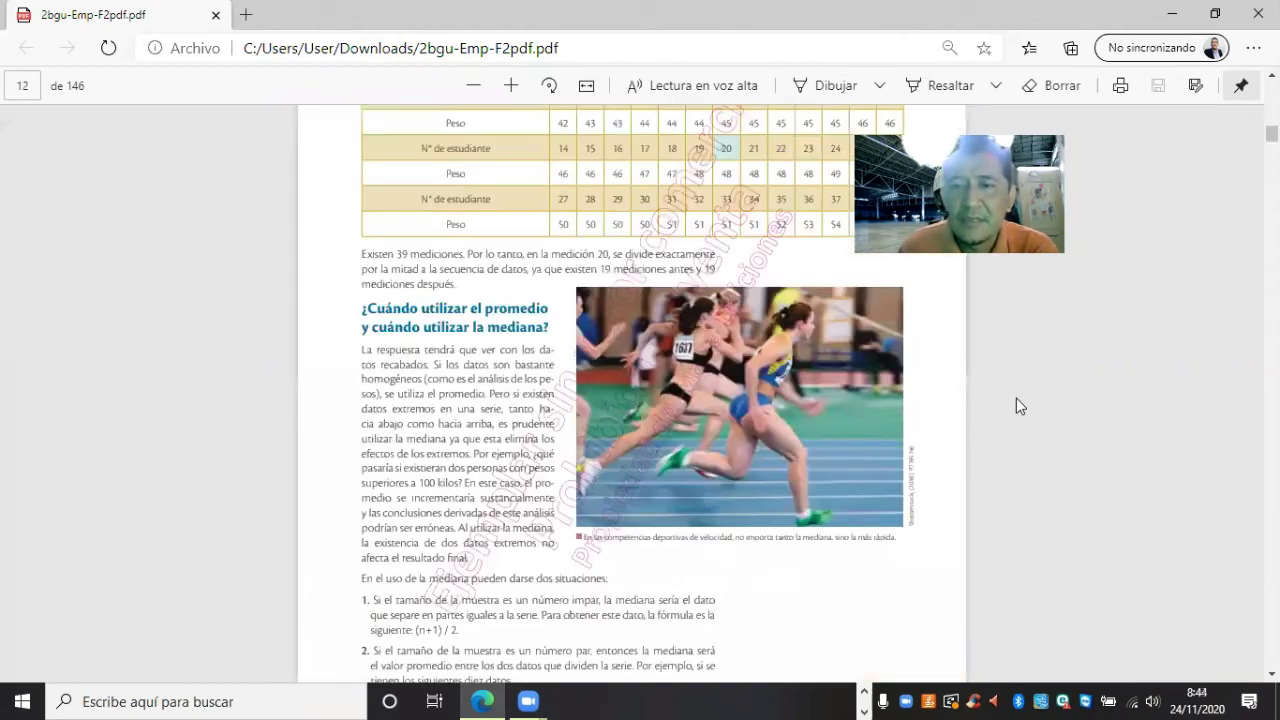
scroll(1016, 397, "down", 1)
scroll(1020, 407, "up", 5)
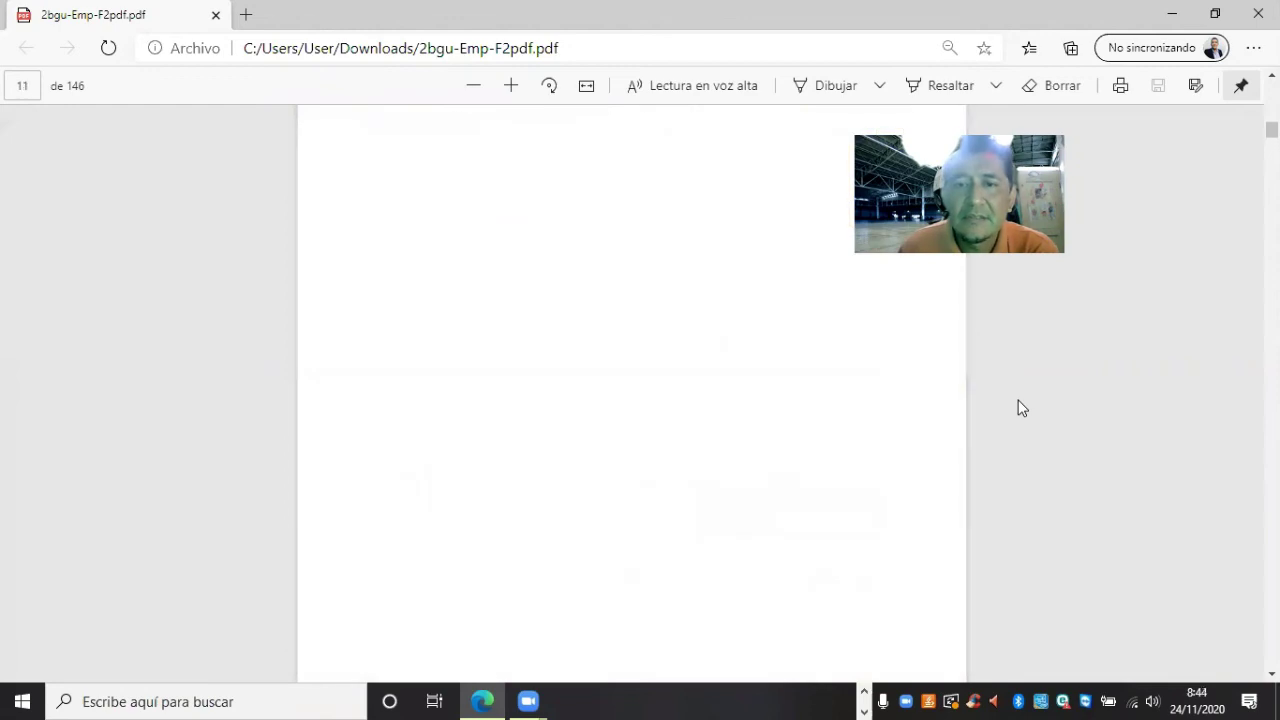
scroll(1018, 400, "up", 5)
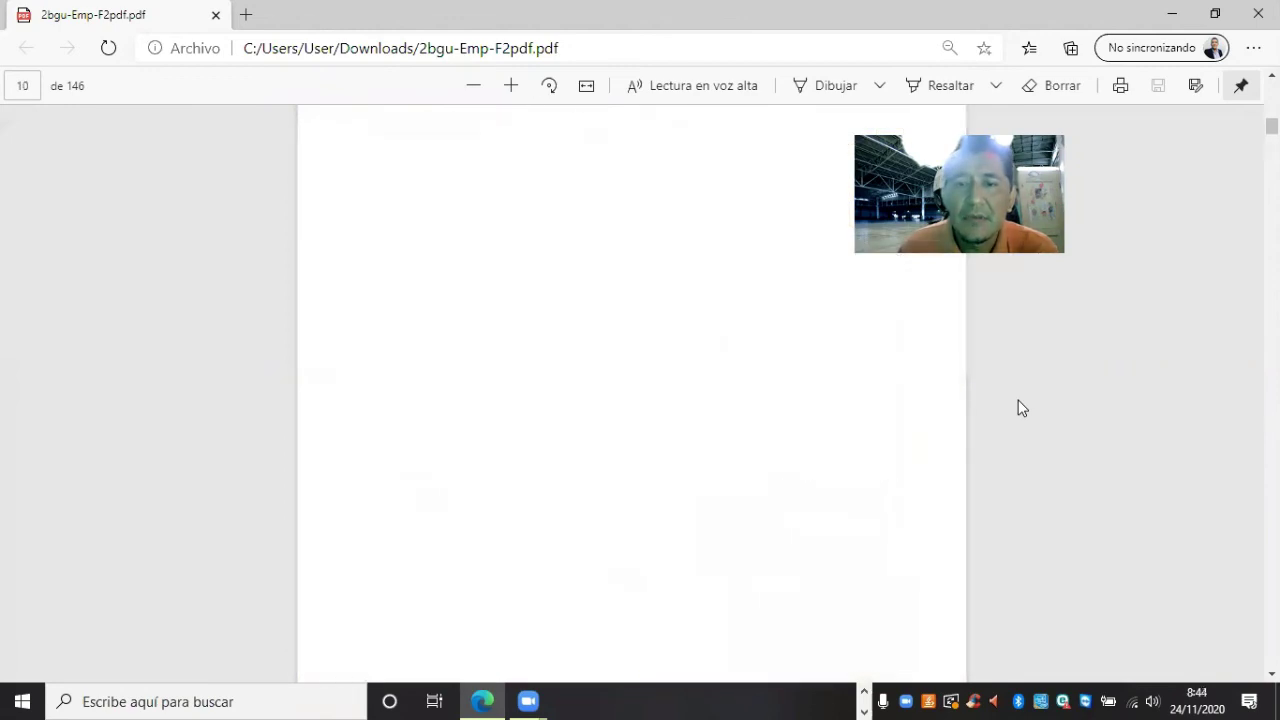
scroll(1018, 400, "down", 3)
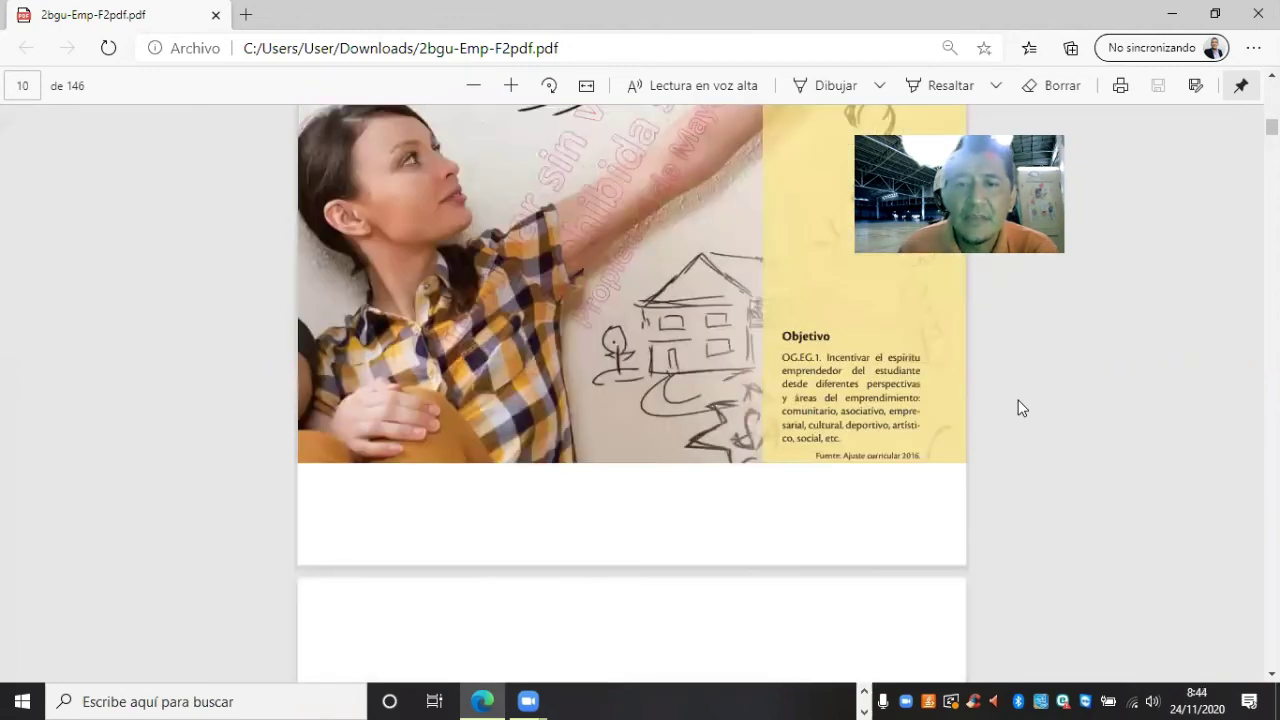
scroll(1018, 400, "down", 10)
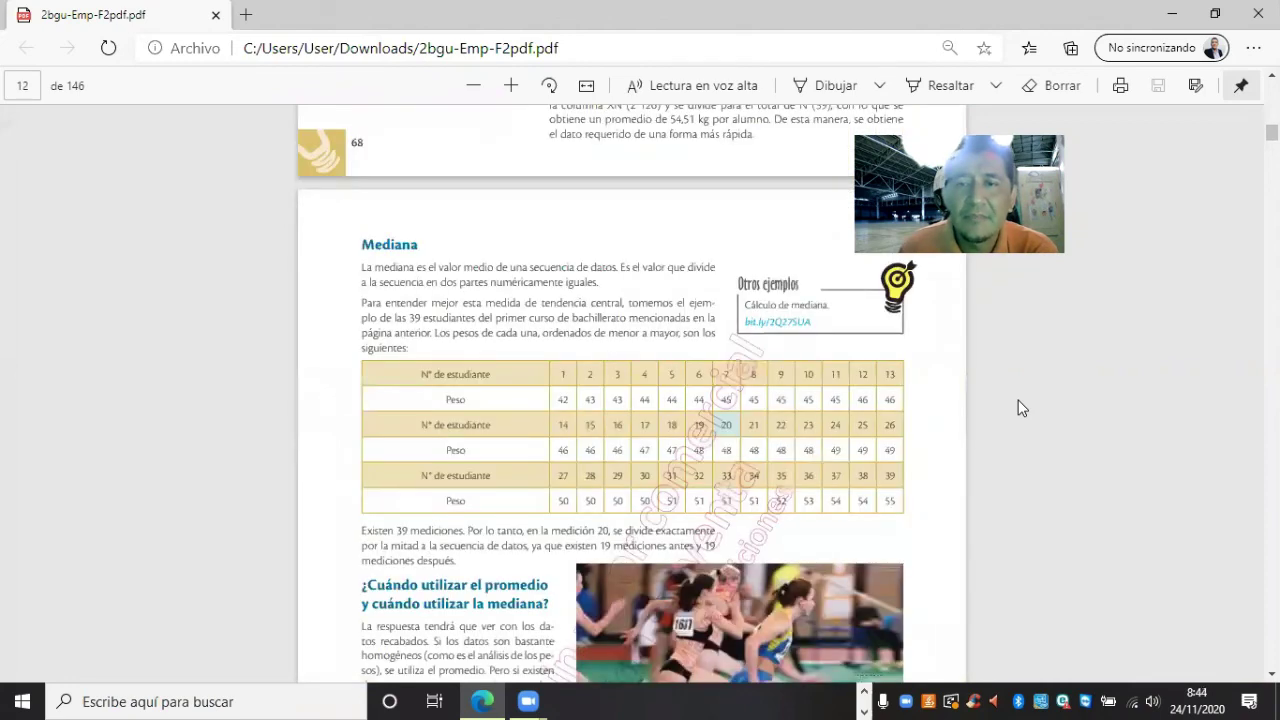
Step: Examine the Evaluación formativa exercises on the arithmetic mean and the median on textbook pages 70 and 71
scroll(1018, 400, "down", 8)
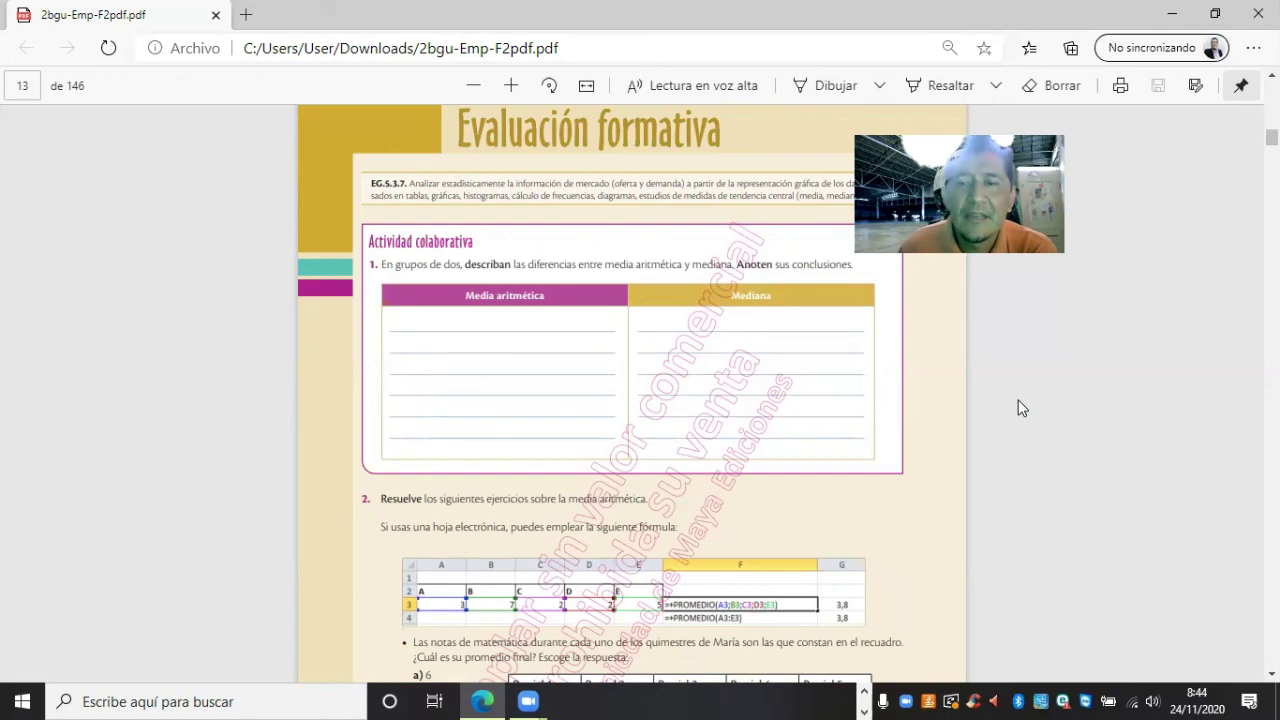
scroll(1018, 408, "down", 3)
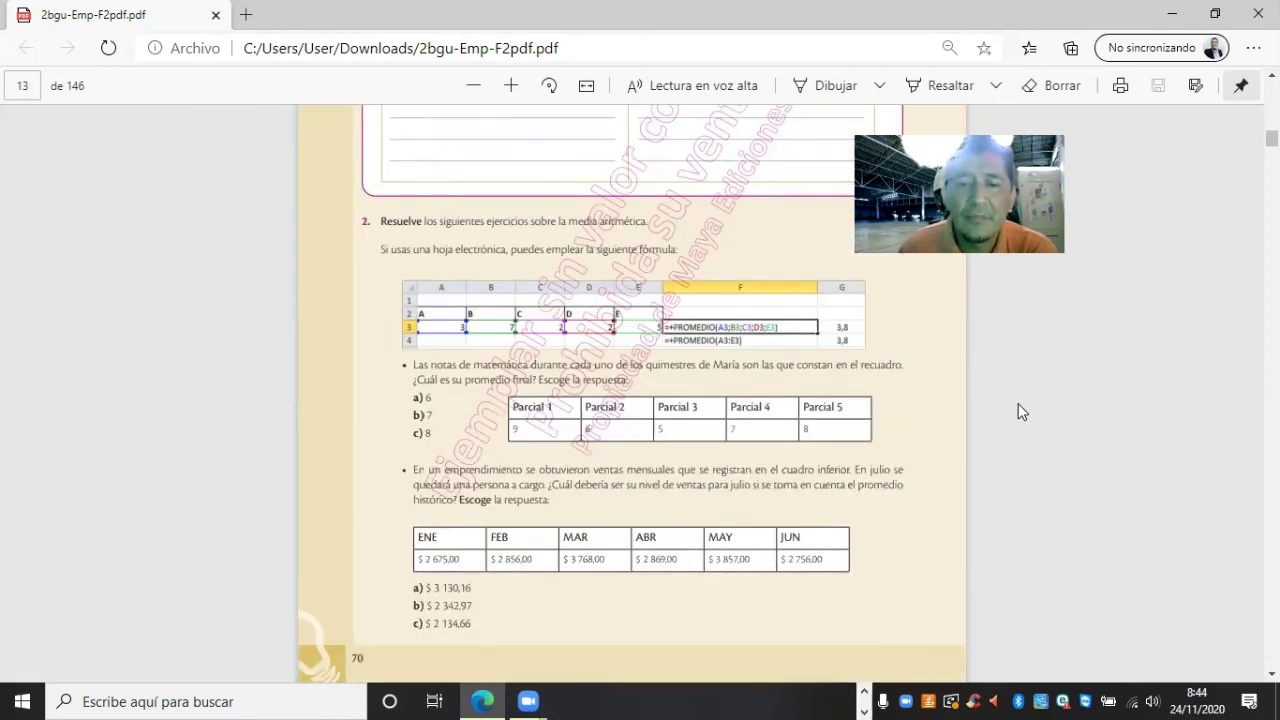
scroll(1018, 410, "down", 2)
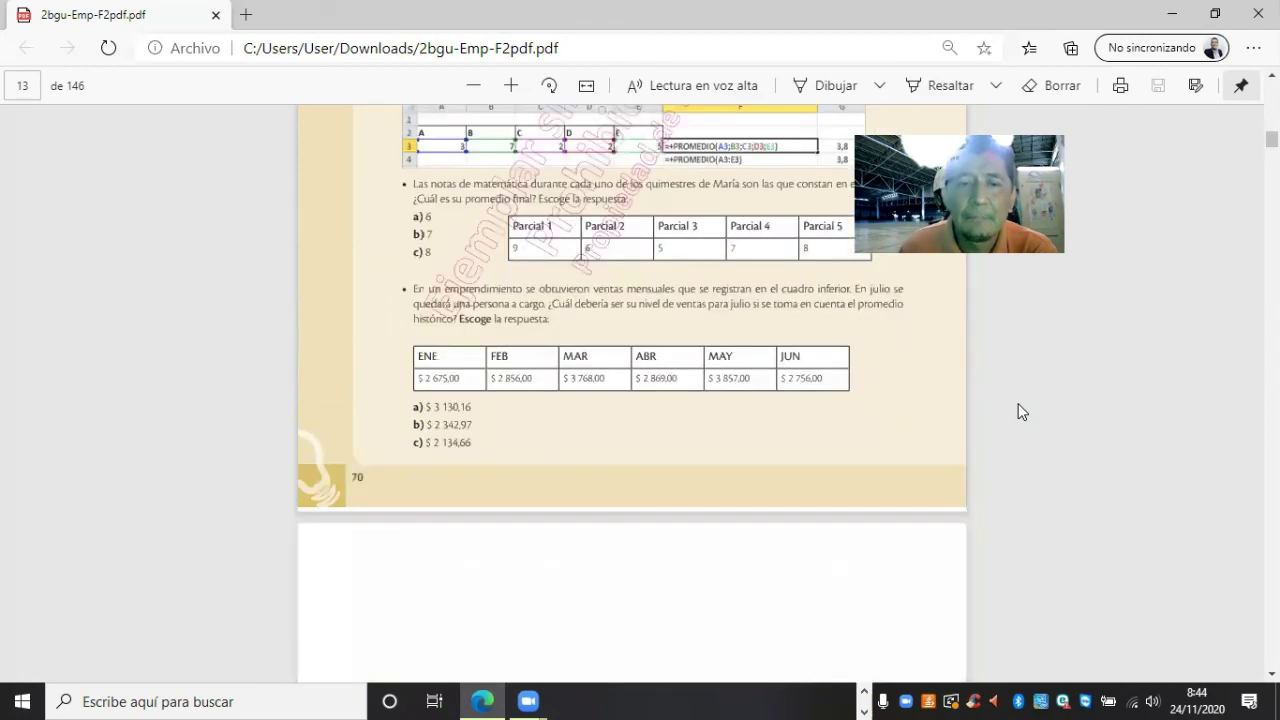
scroll(1018, 411, "down", 2)
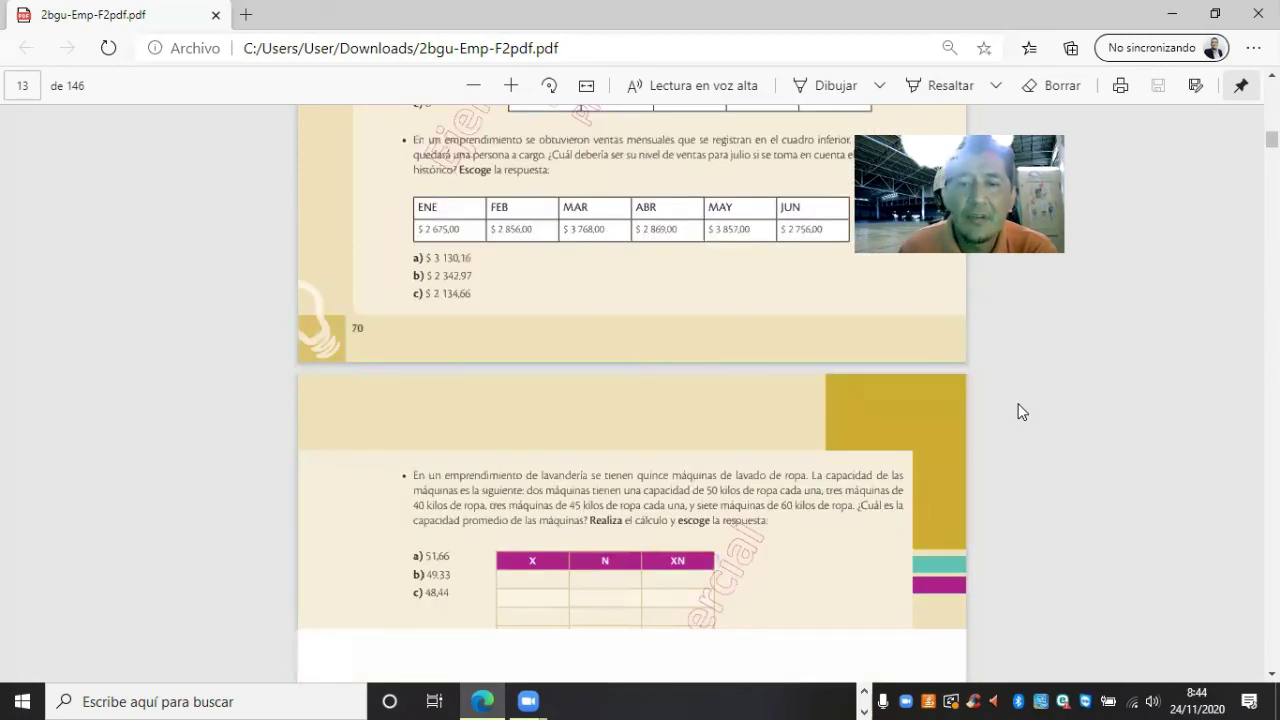
scroll(1018, 411, "down", 2)
scroll(1018, 405, "down", 1)
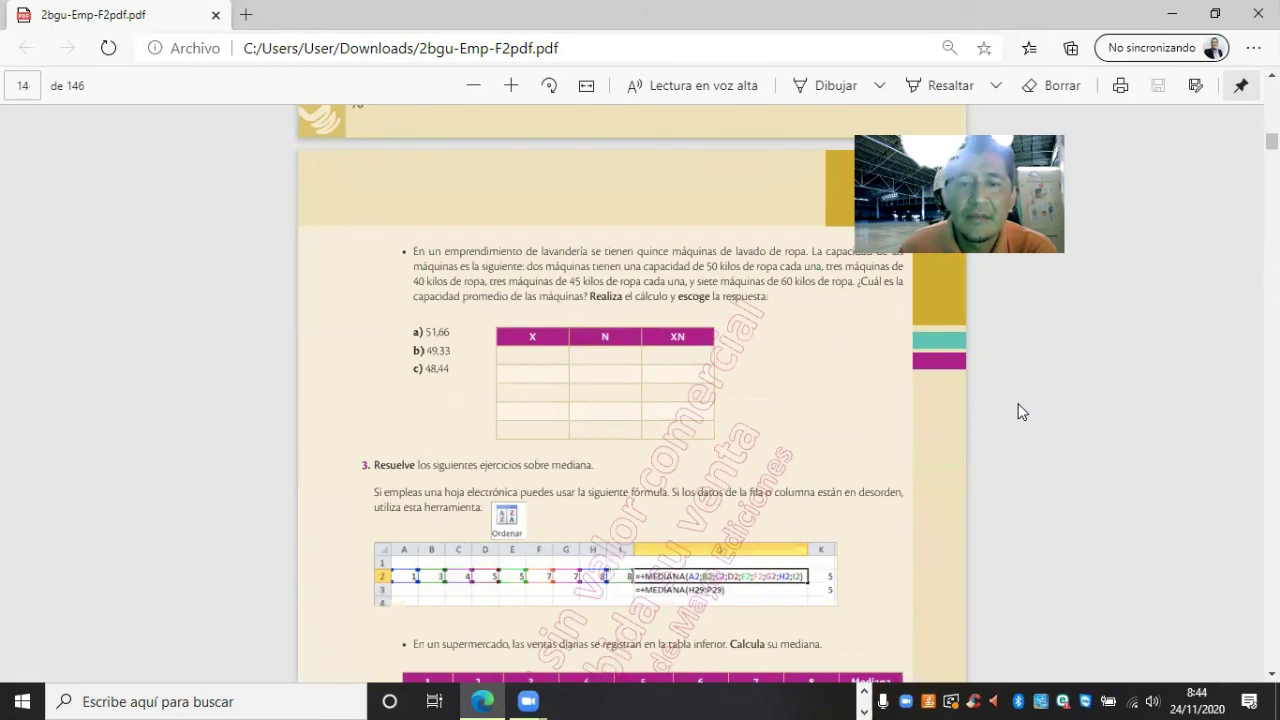
scroll(1018, 411, "down", 2)
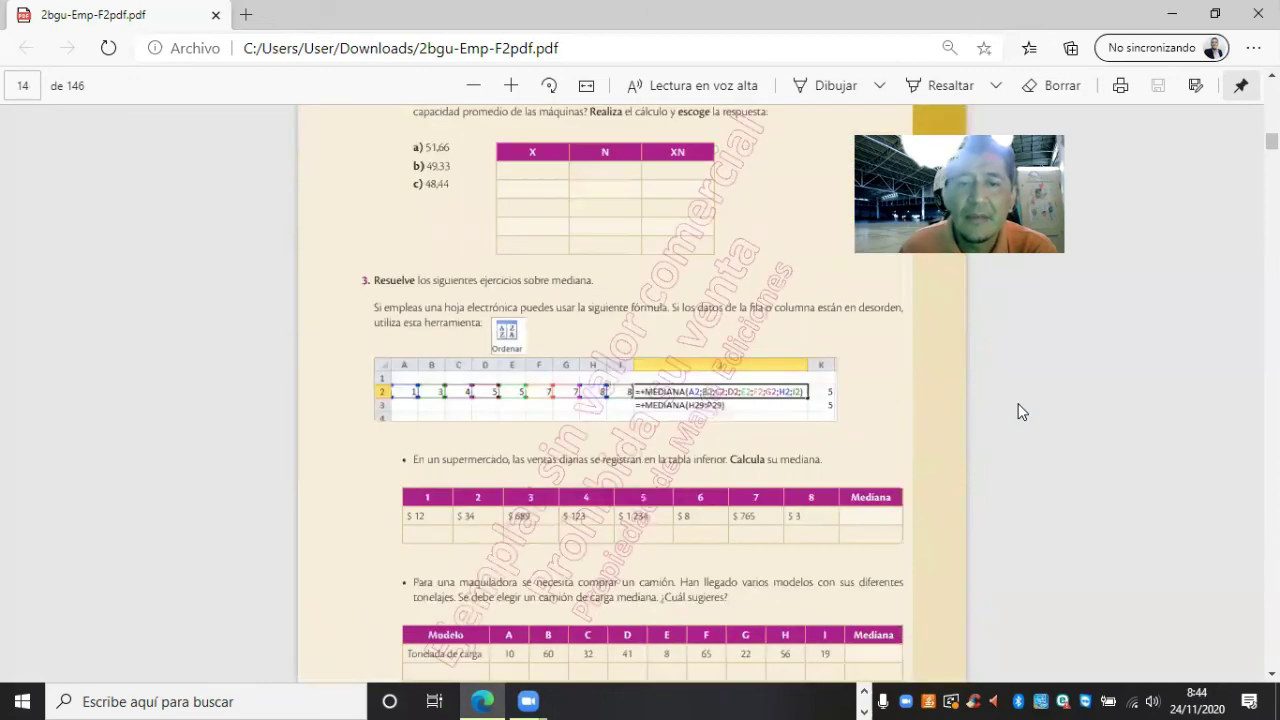
scroll(1018, 412, "down", 1)
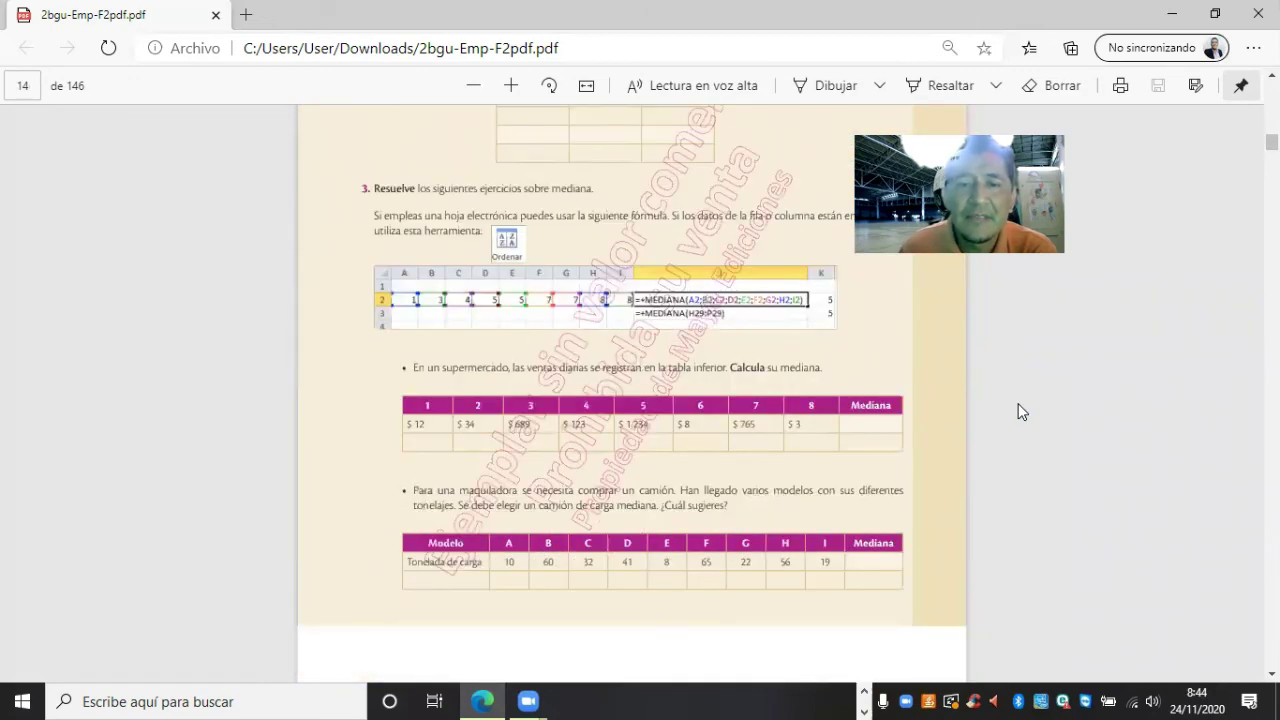
scroll(1018, 411, "down", 2)
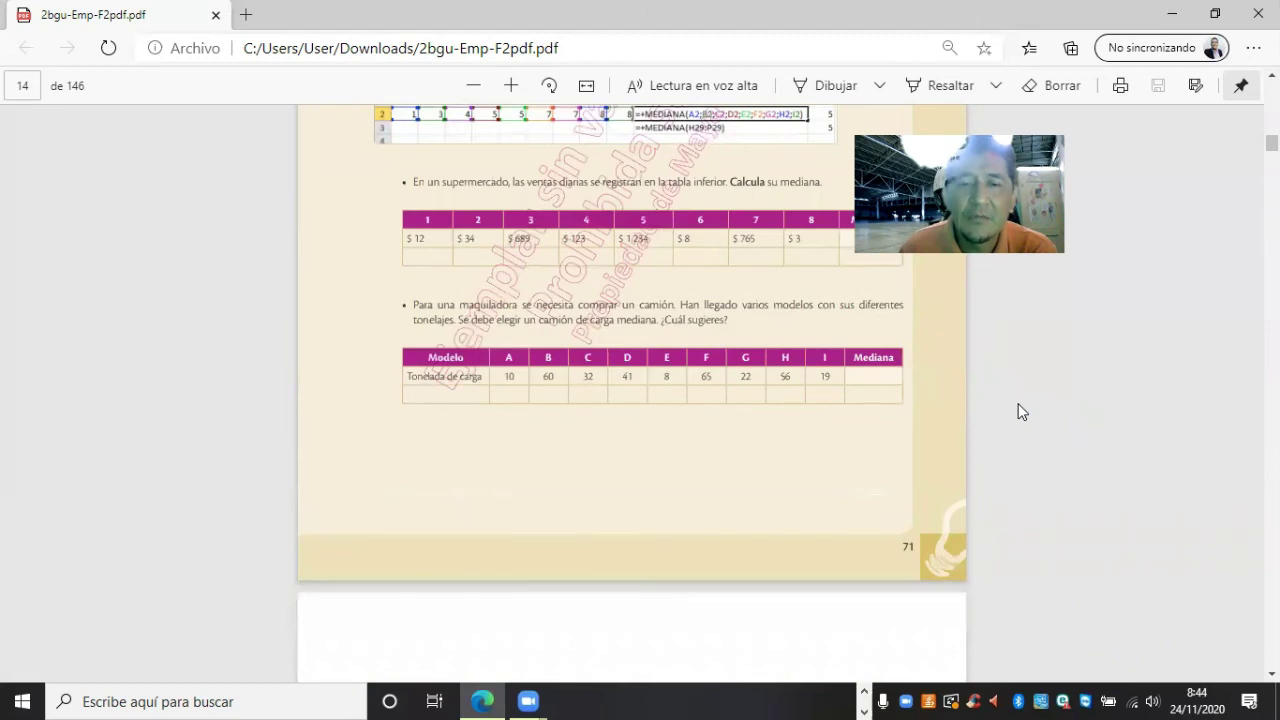
scroll(1018, 412, "up", 1)
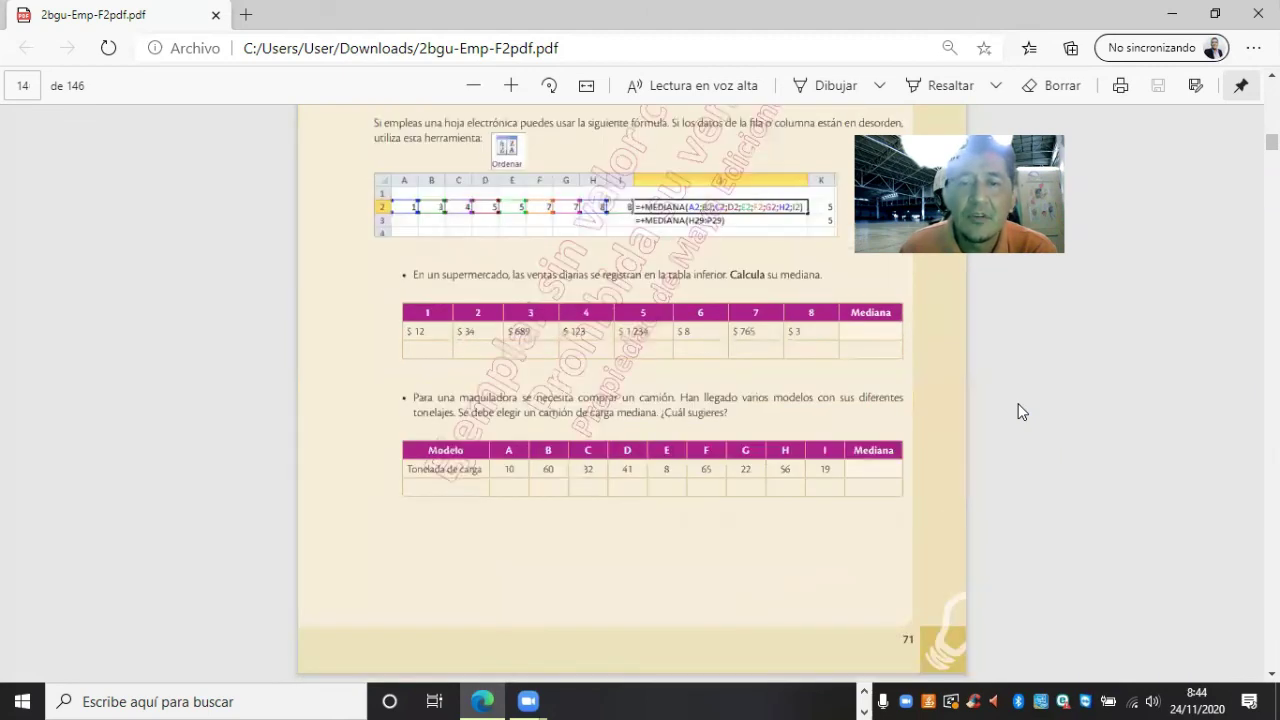
scroll(1018, 411, "up", 1)
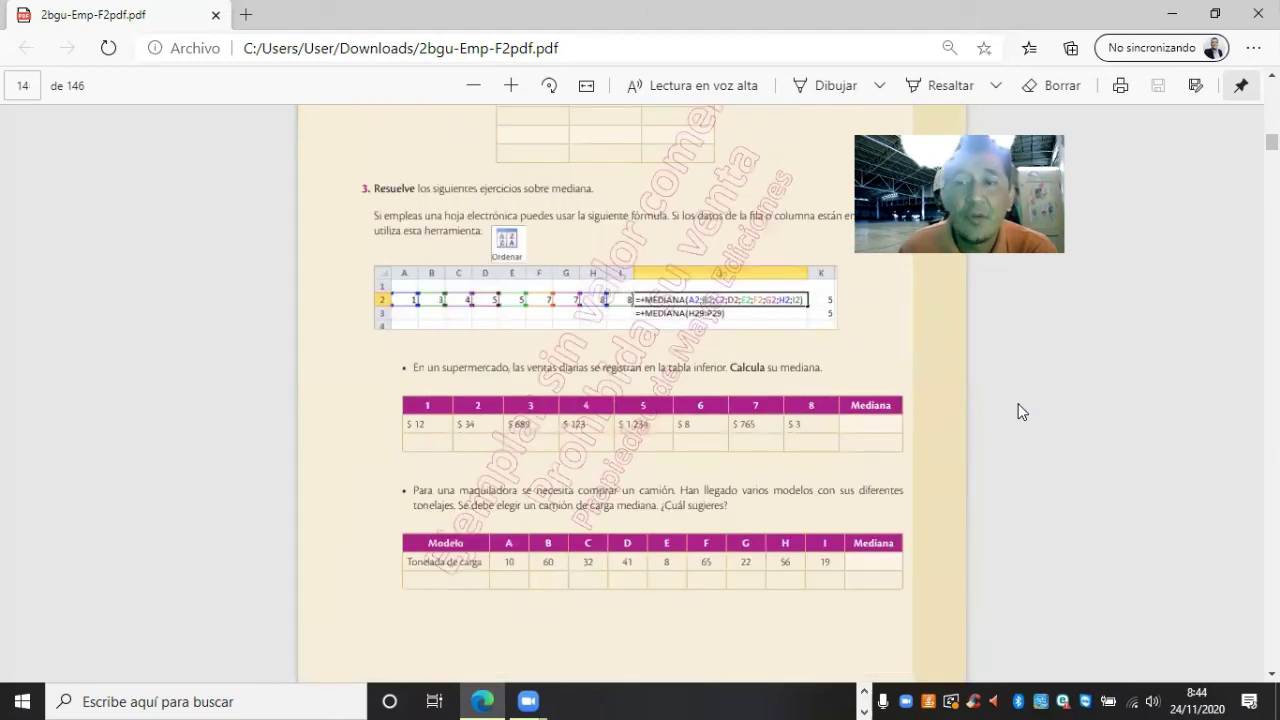